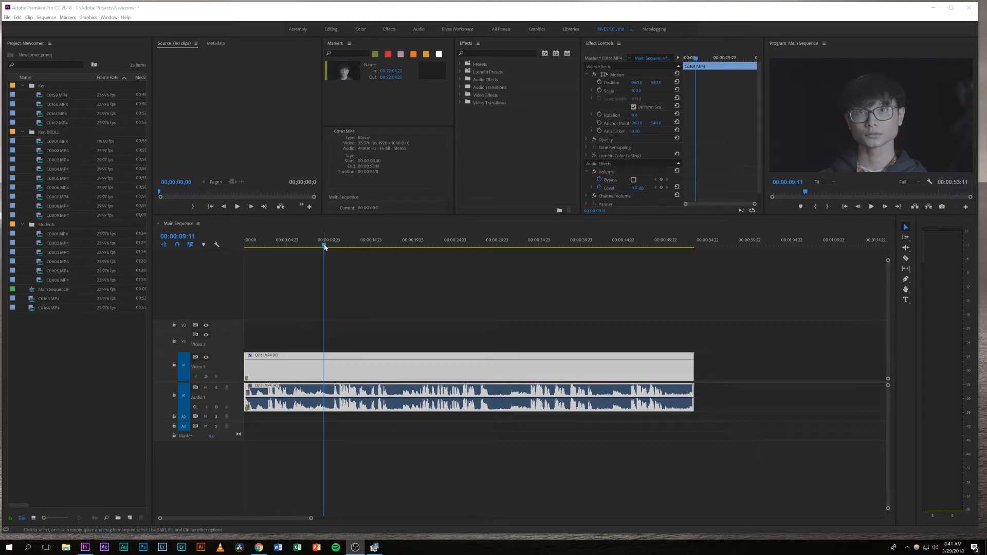
click(327, 245)
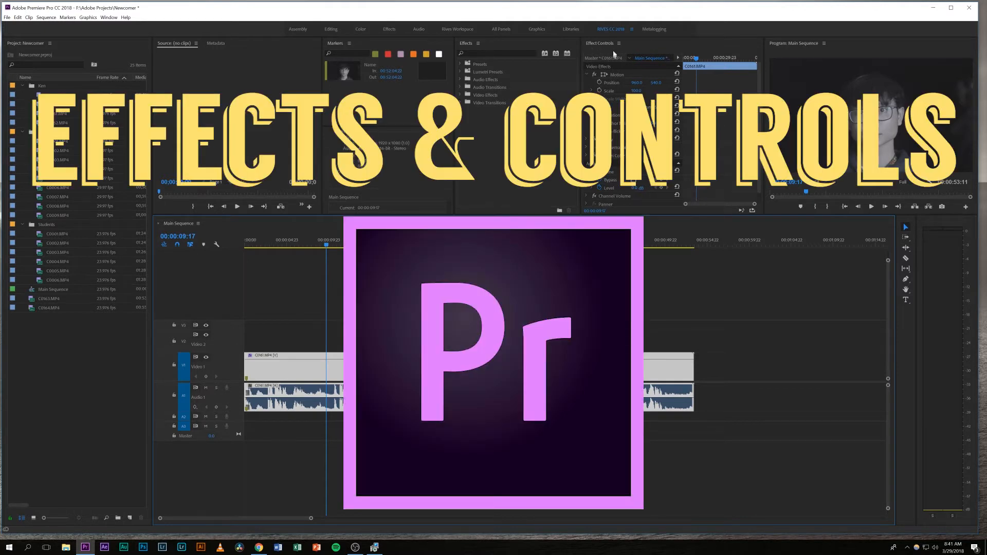
click(109, 17)
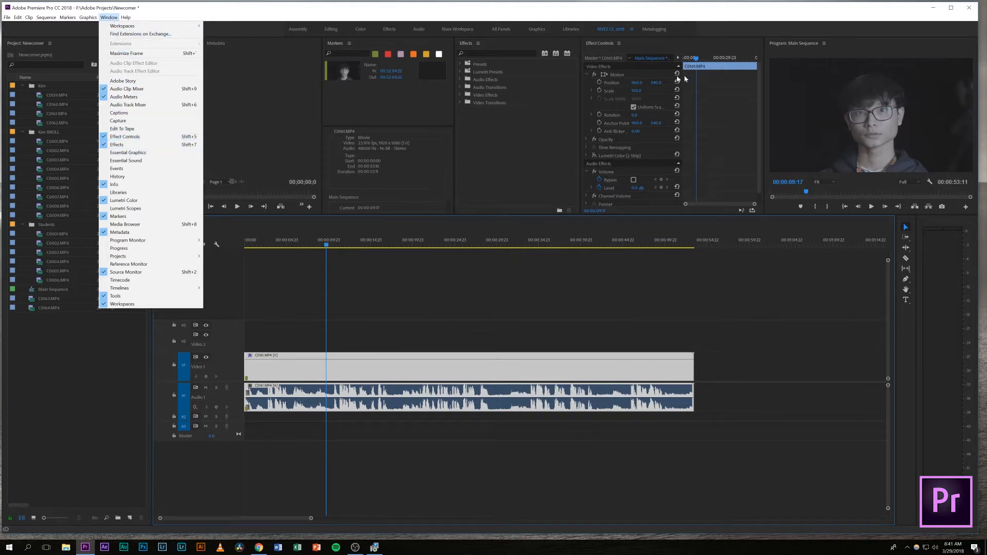
click(470, 291)
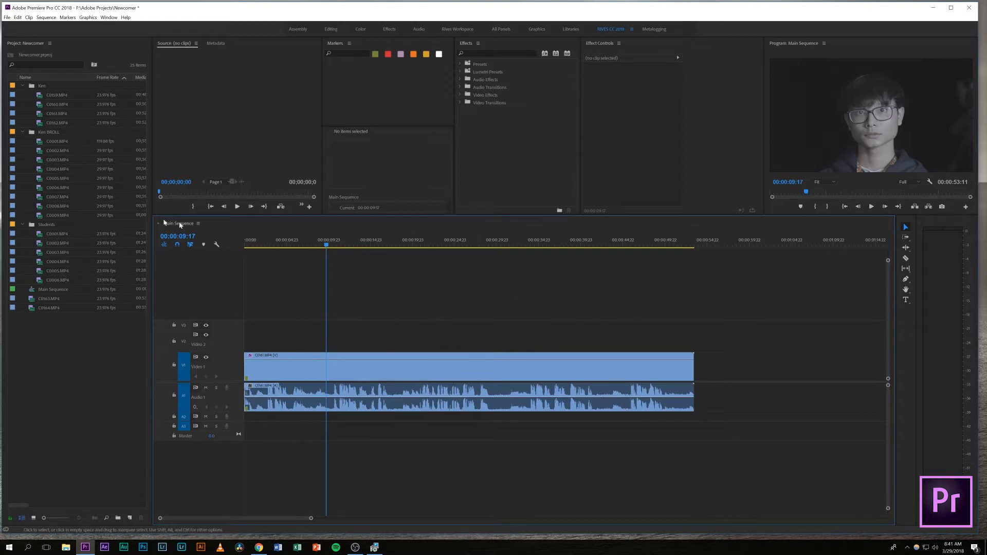
Step: Select the clip on Video 1, collapse its Motion and Volume properties in Effect Controls, and clear the selection
click(364, 371)
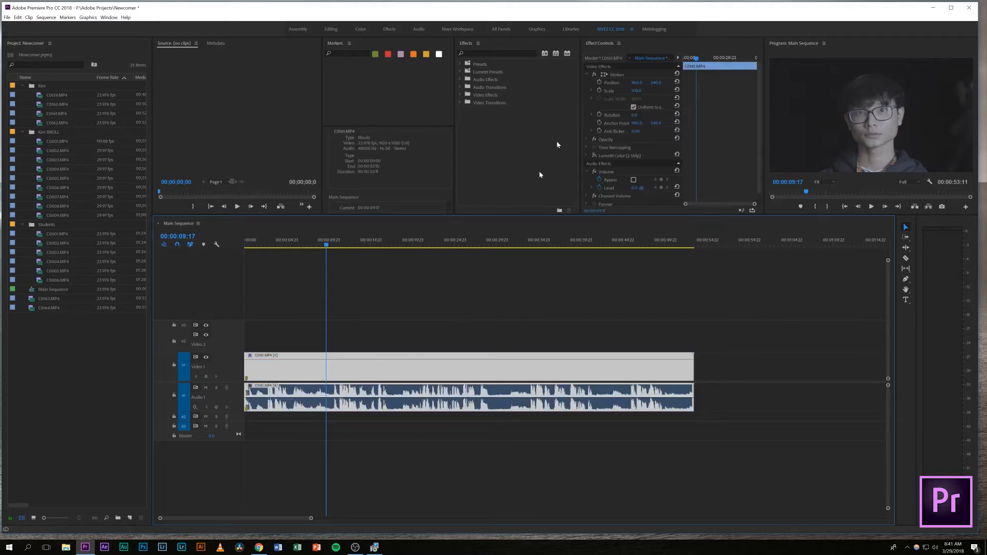
click(586, 171)
click(586, 74)
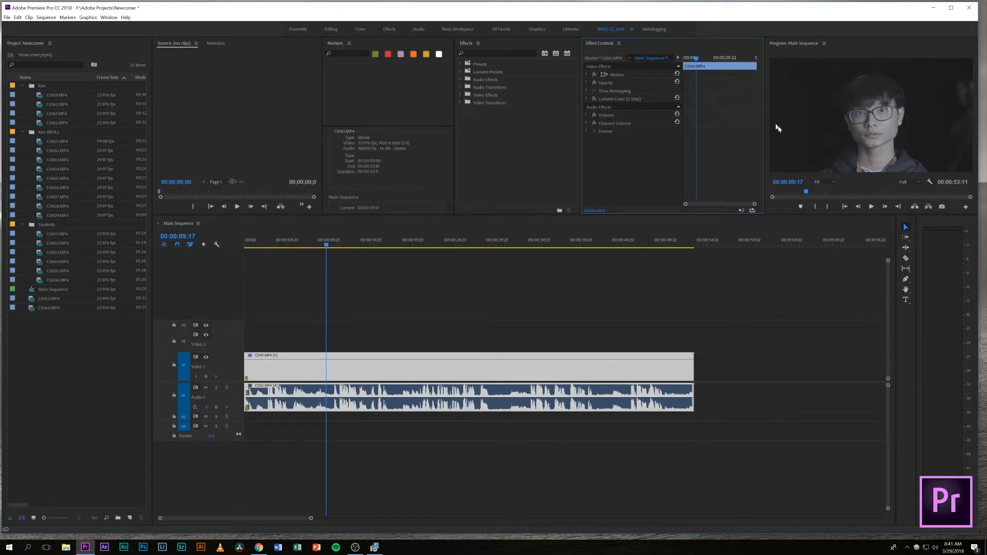
click(736, 289)
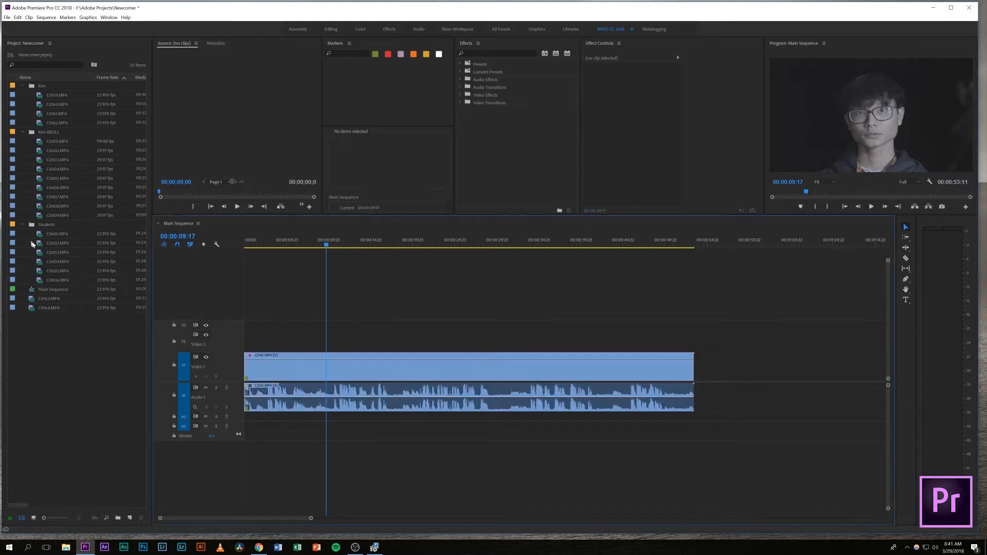
Step: Load C0006.MP4 from the Students bin into the Source monitor, go to 01:28:48:09 and widen the monitor
click(40, 281)
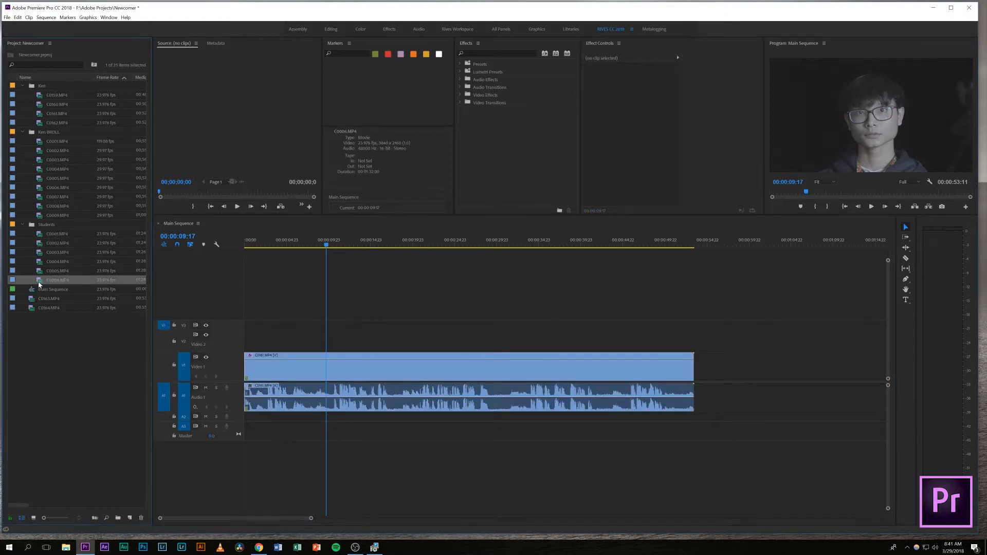
double_click(39, 282)
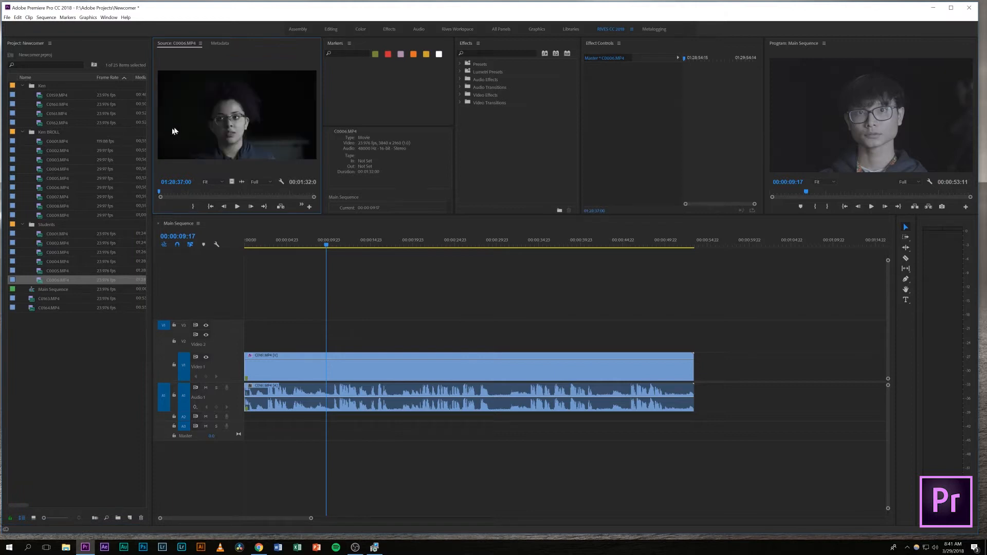
click(177, 192)
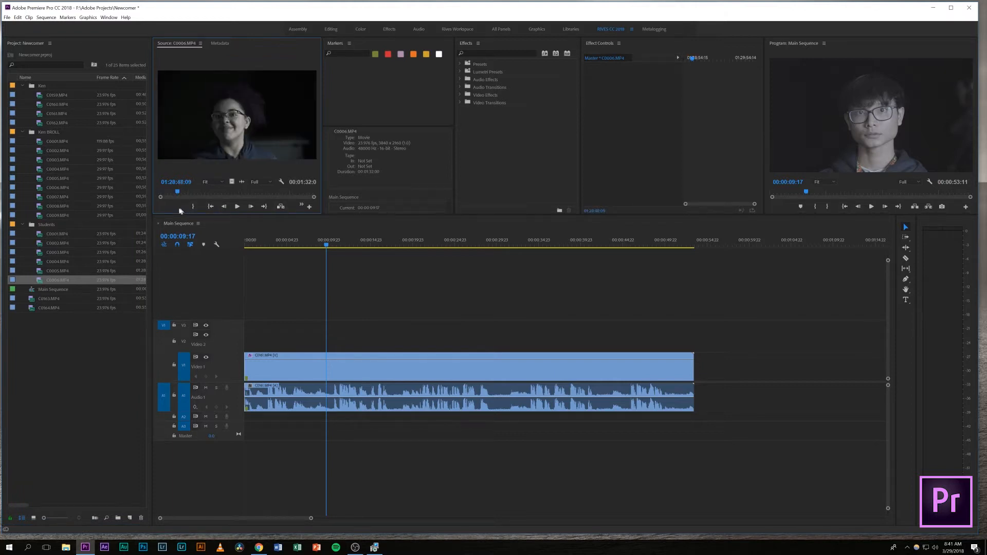
drag(323, 183, 387, 182)
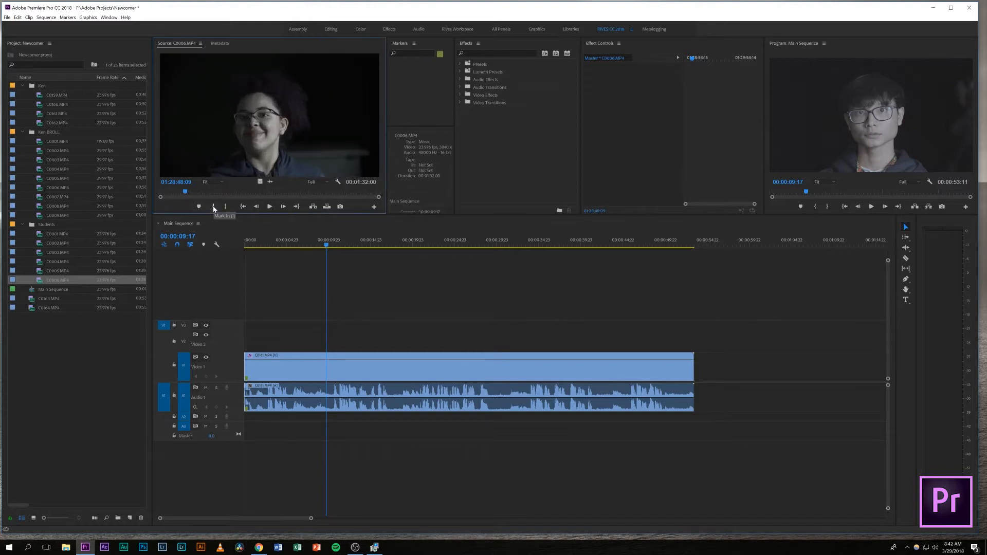
Step: Mark In at 01:28:48:09 and Out at 01:29:03:12, and place the marked section on Video 1 after the existing clip
click(217, 207)
click(222, 191)
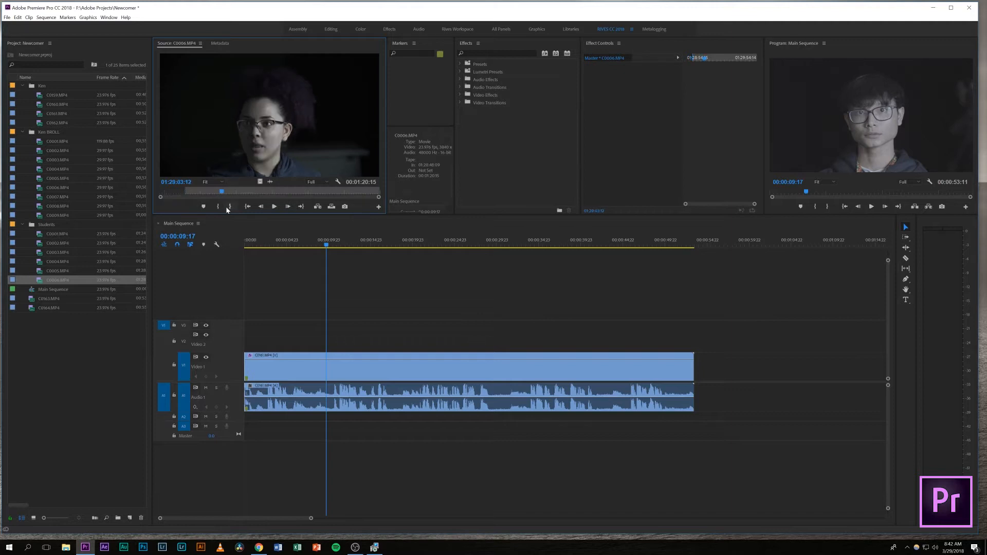
key(o)
drag(289, 146, 717, 358)
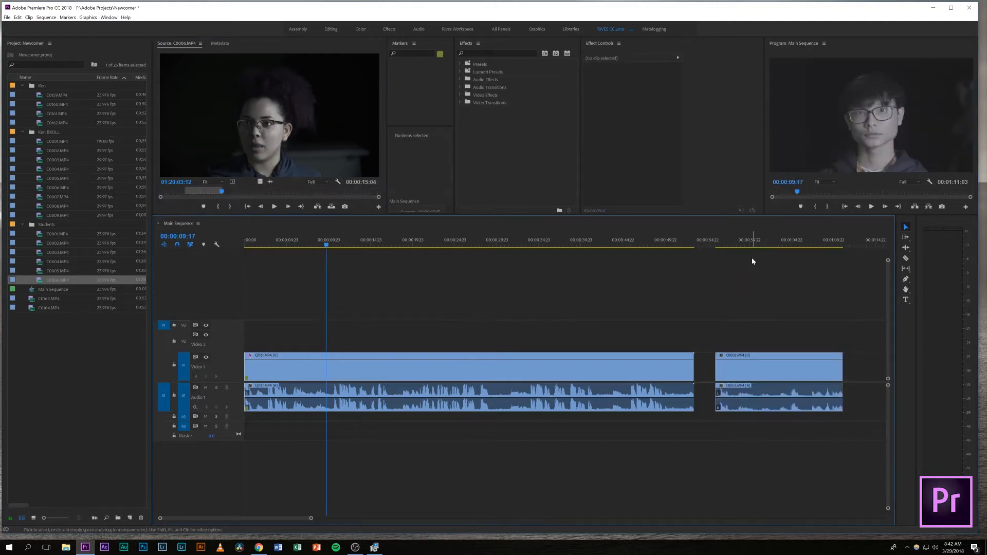
Step: Apply Scale to Frame Size to the newly placed C0006.MP4 clip in the sequence
click(746, 245)
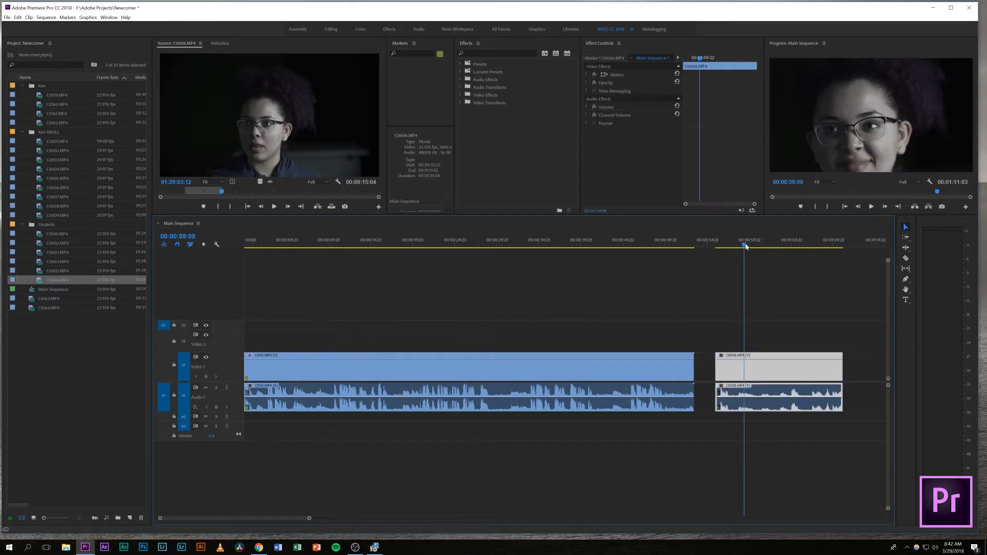
right_click(757, 368)
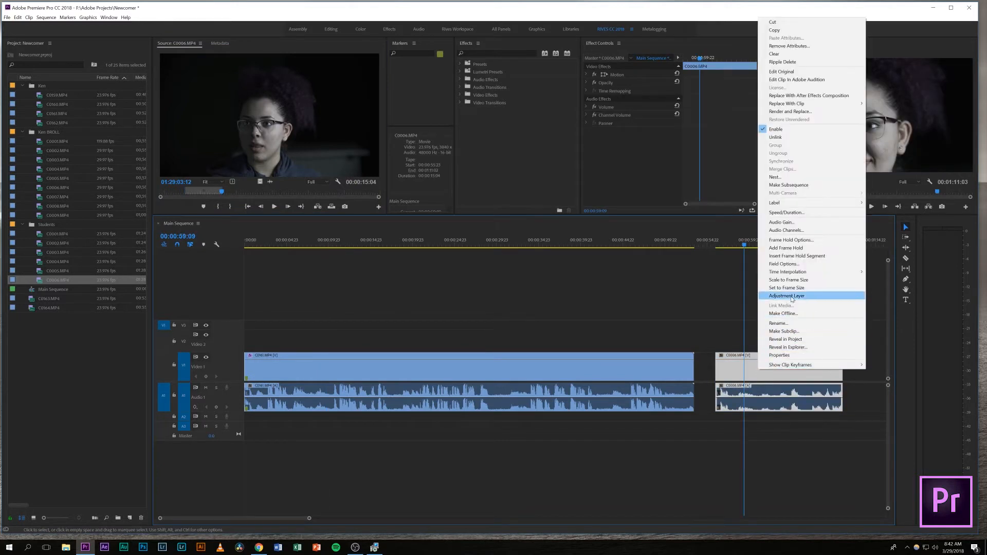
click(342, 132)
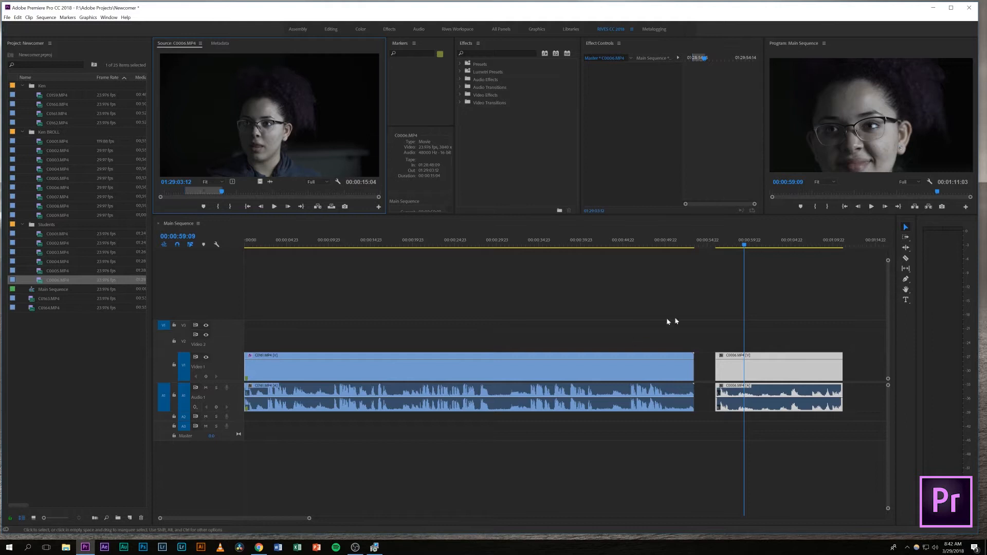
right_click(750, 370)
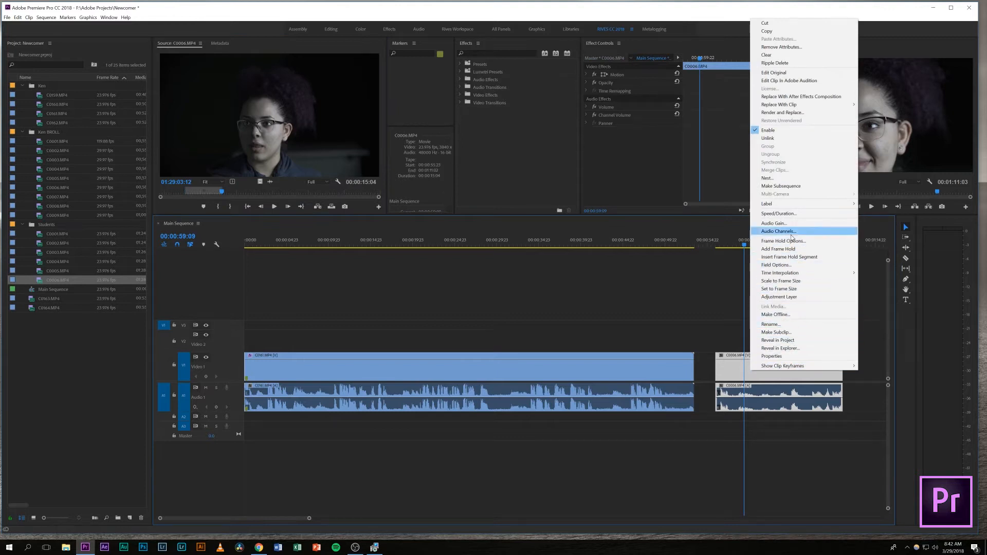
click(792, 281)
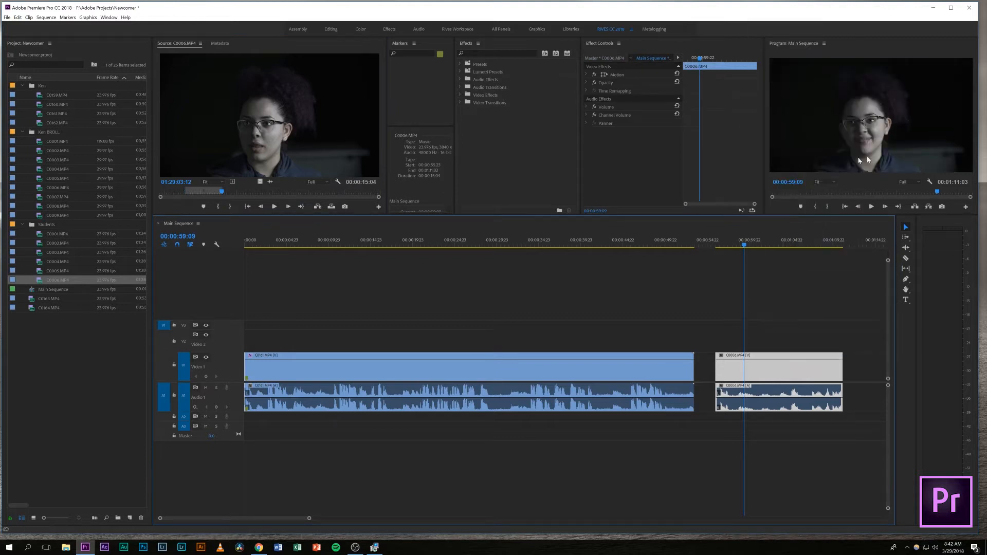
drag(744, 244, 737, 245)
click(718, 304)
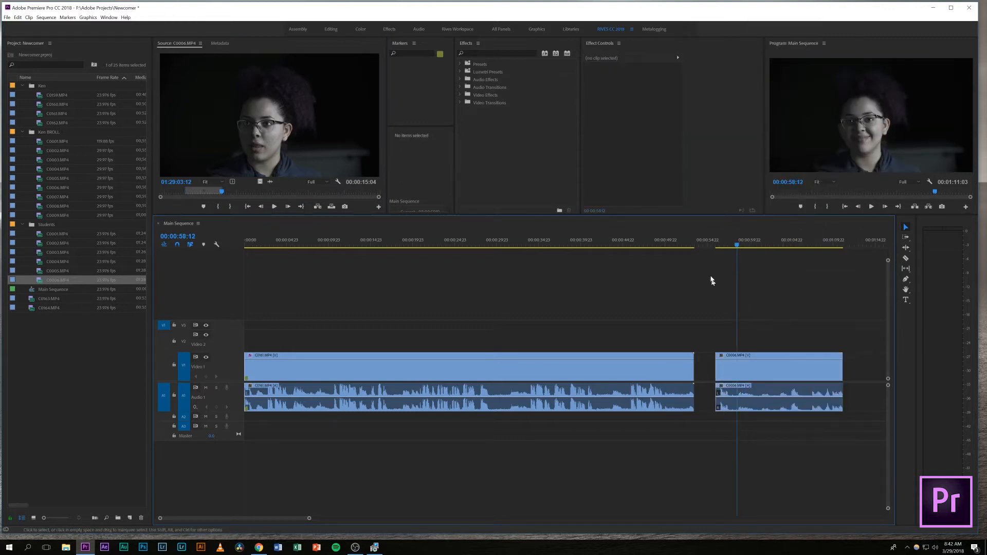
Step: Compare the frames and Effect Controls of the two timeline clips by selecting each in turn
click(672, 246)
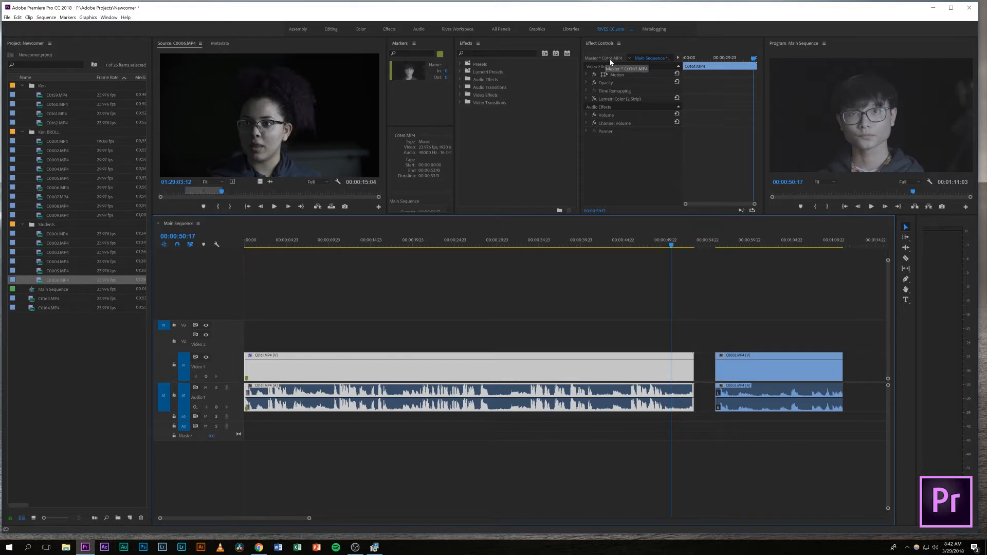
click(753, 305)
click(739, 369)
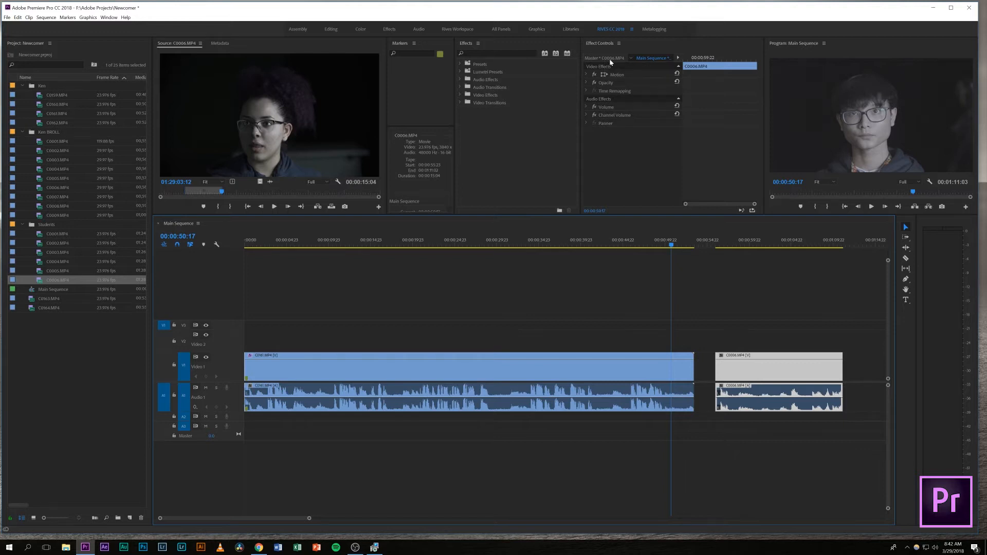
click(742, 282)
click(674, 252)
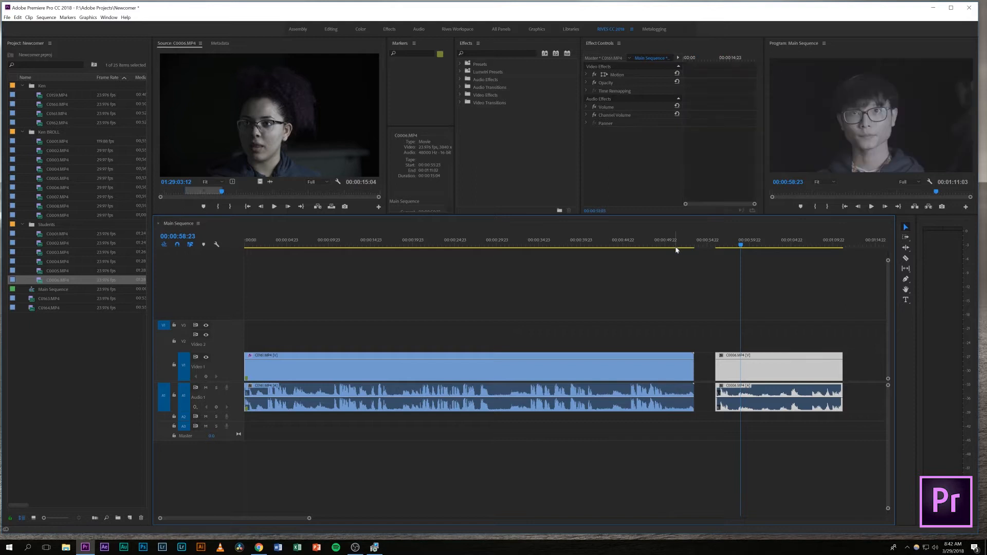
click(756, 368)
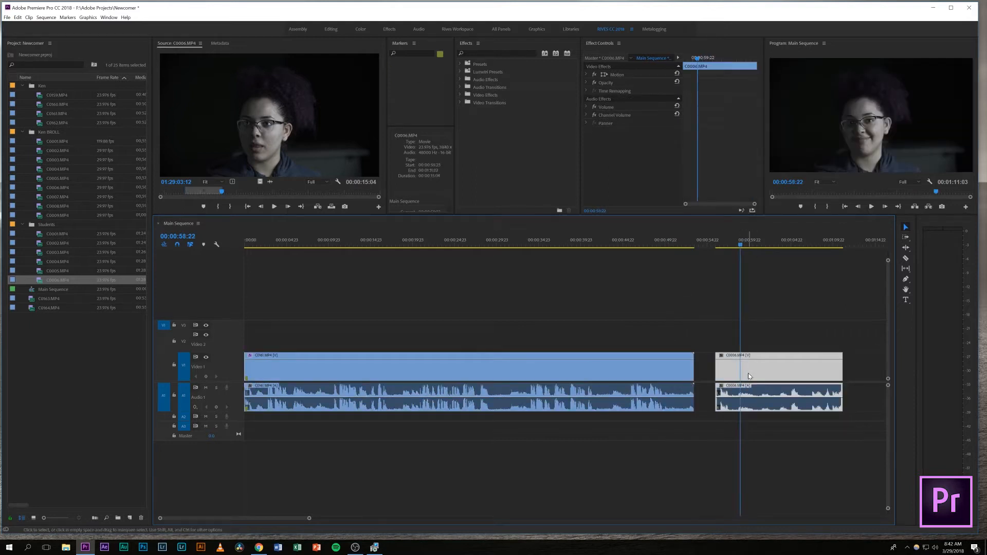
click(669, 245)
click(659, 366)
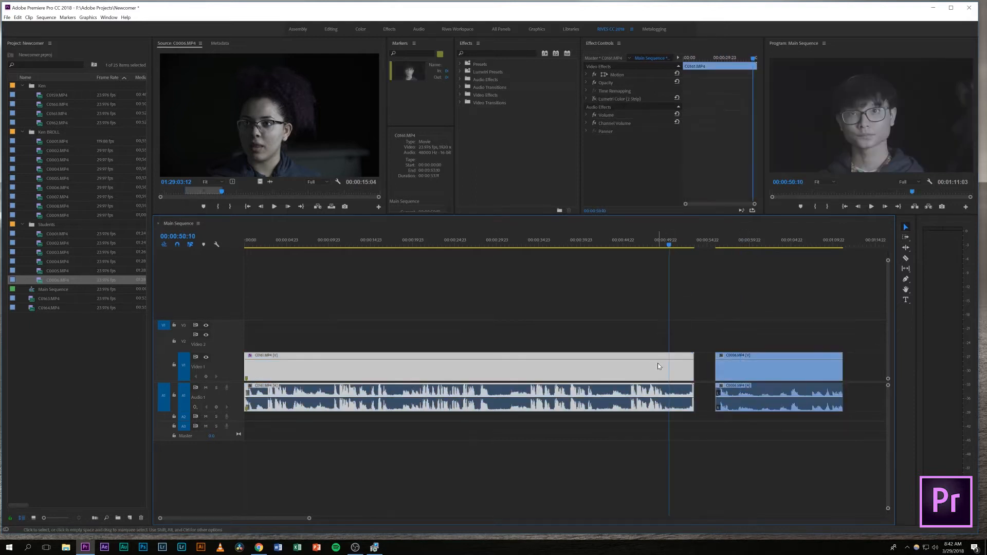
Step: Expand the first clip's Motion properties, try rotating it in both directions, and reset its Rotation and Anchor Point
click(587, 75)
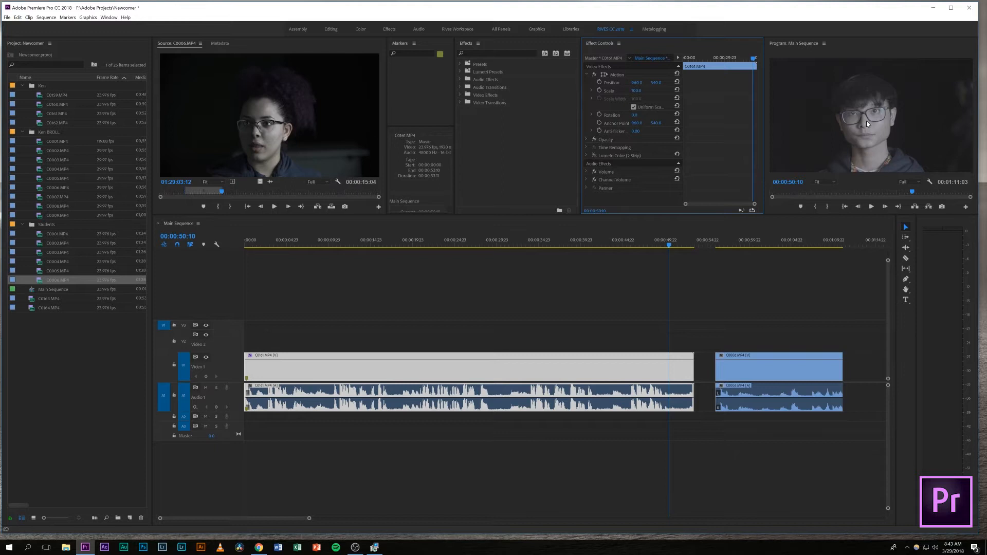
drag(634, 115, 699, 123)
drag(635, 115, 414, 114)
click(677, 113)
click(677, 123)
Step: Scale the first clip to 50 and reposition it into the lower-left quarter of the frame
mouse_move(636, 91)
mouse_down()
mouse_move(649, 90)
mouse_move(590, 91)
mouse_move(683, 91)
mouse_move(609, 91)
mouse_move(641, 91)
mouse_up()
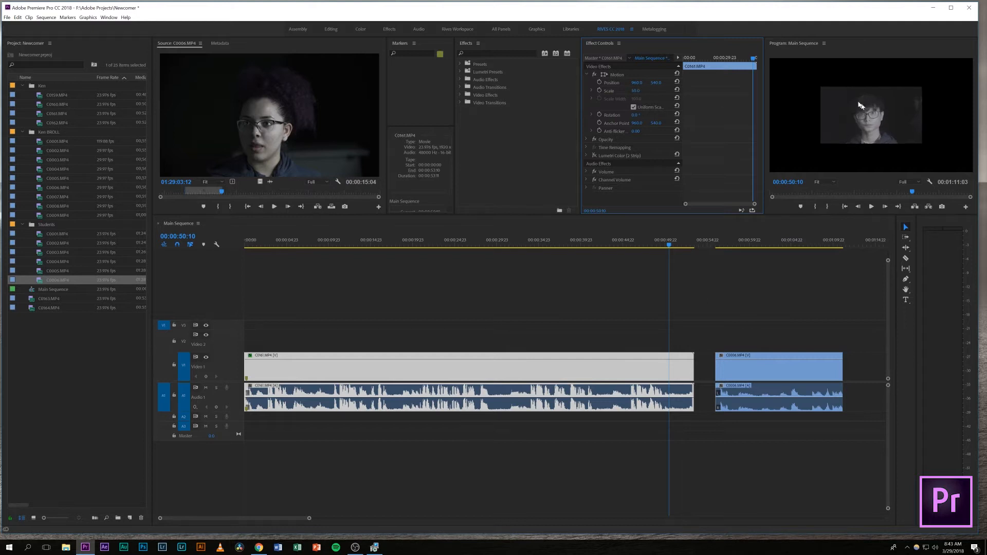
drag(637, 82, 394, 82)
drag(656, 82, 789, 82)
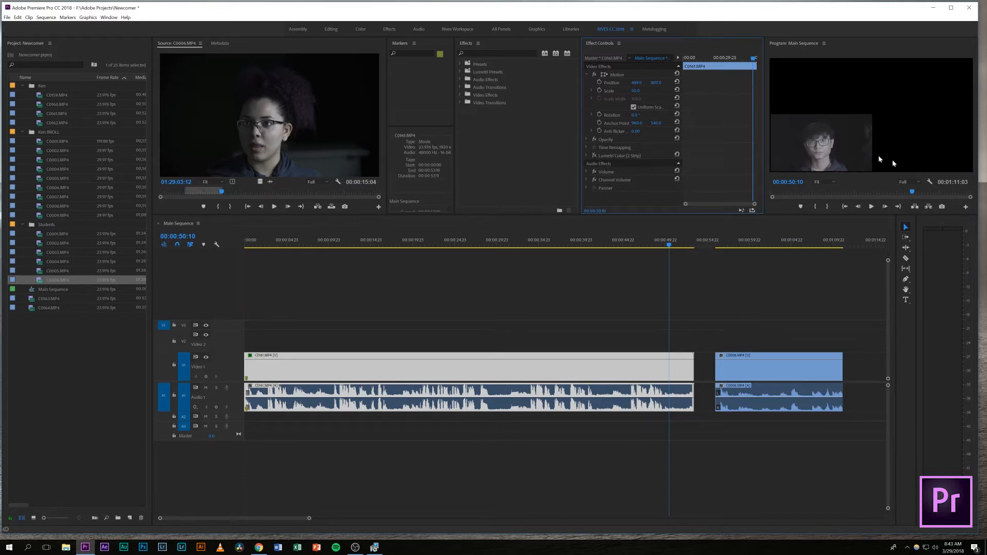
Step: Move the C0006.MP4 clip's video to Video 2 and its audio to Audio 2, and shift it earlier to overlap the first clip's end
click(735, 389)
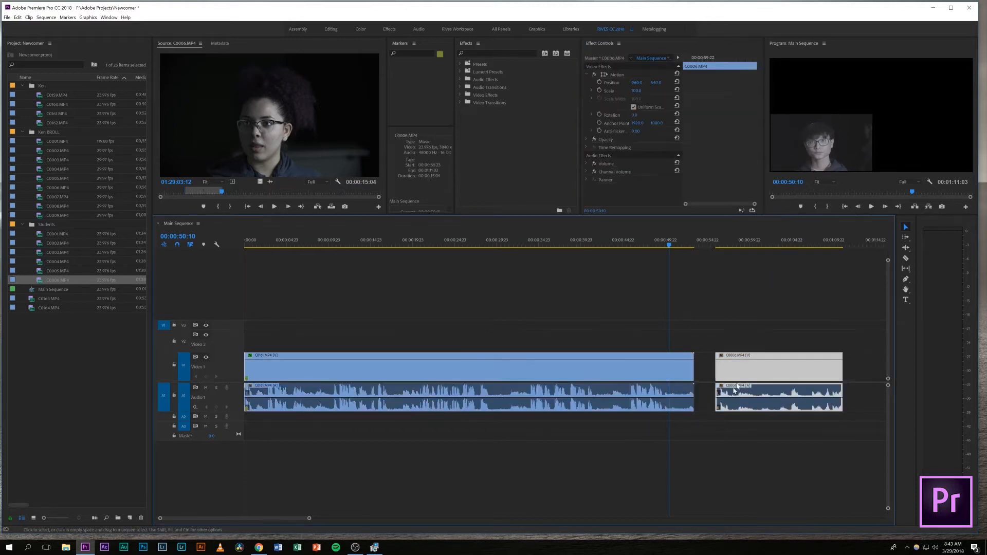
drag(741, 354, 745, 339)
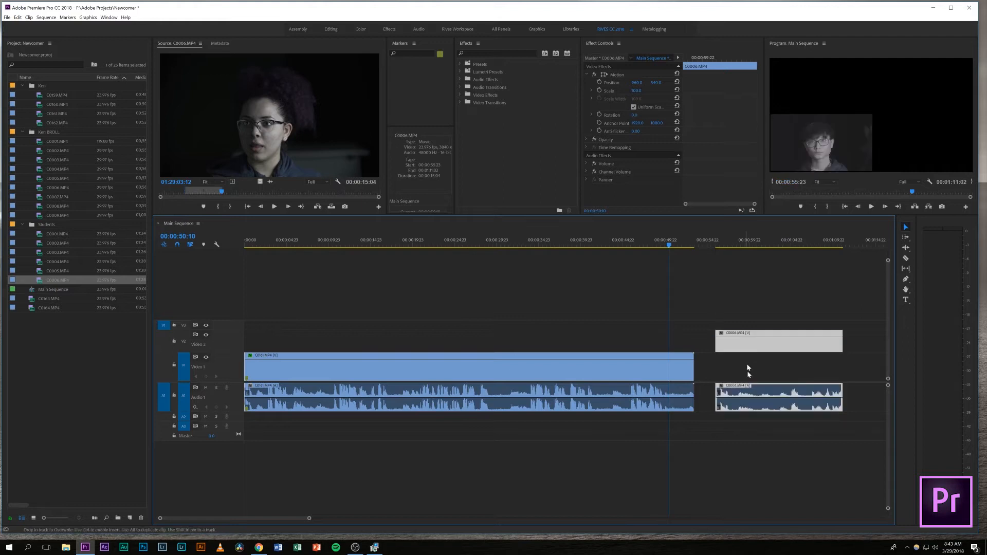
click(743, 422)
drag(745, 404, 748, 418)
drag(740, 344, 683, 345)
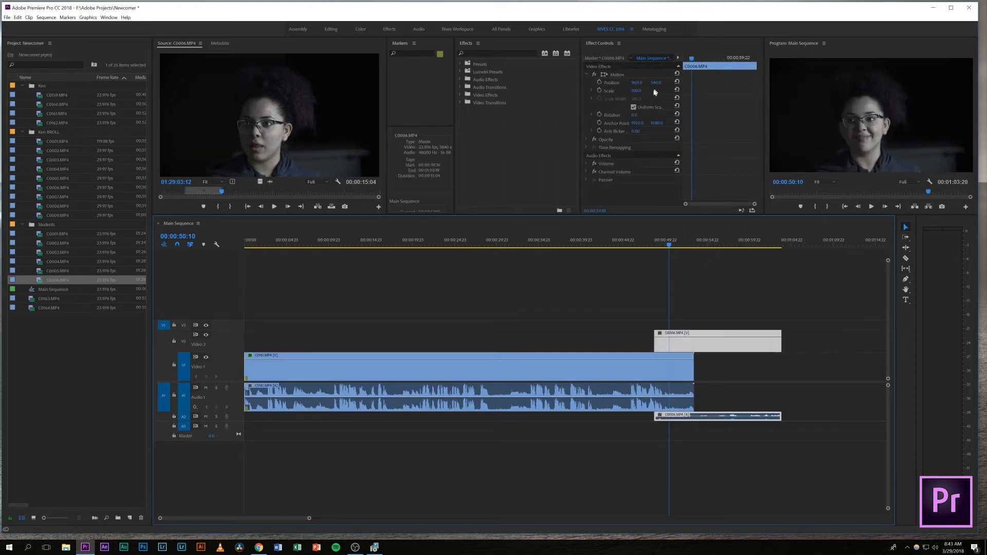
Step: Scale the C0006.MP4 clip on Video 2 to 50 and position it in the upper-right quarter of the frame
click(744, 314)
click(694, 344)
drag(637, 91, 871, 83)
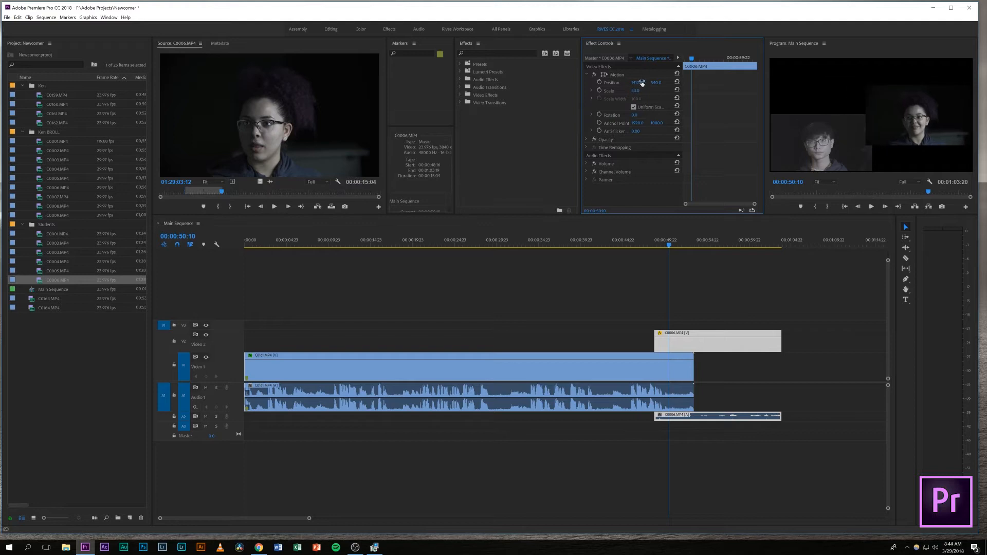
drag(659, 83, 529, 83)
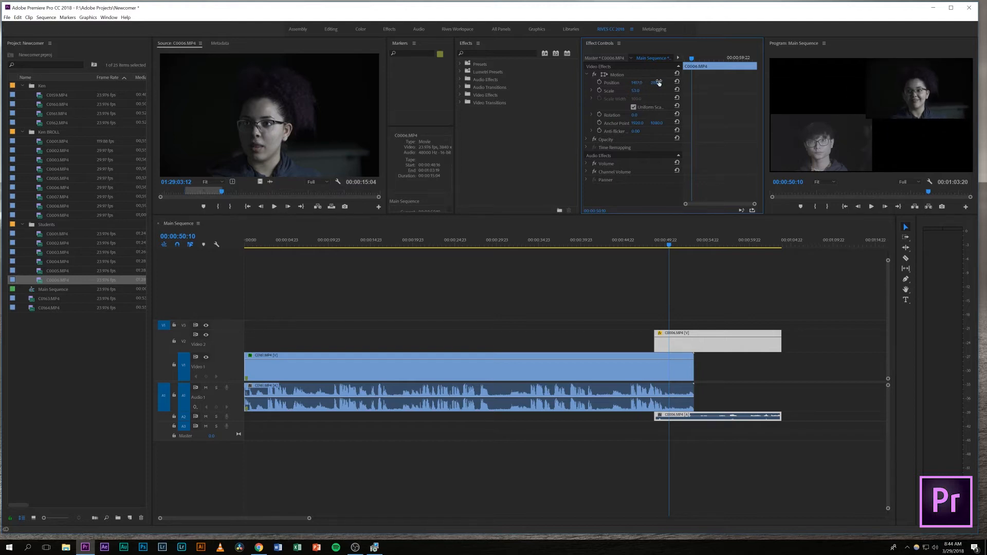
click(639, 90)
text(50)
key(Return)
drag(638, 82, 654, 82)
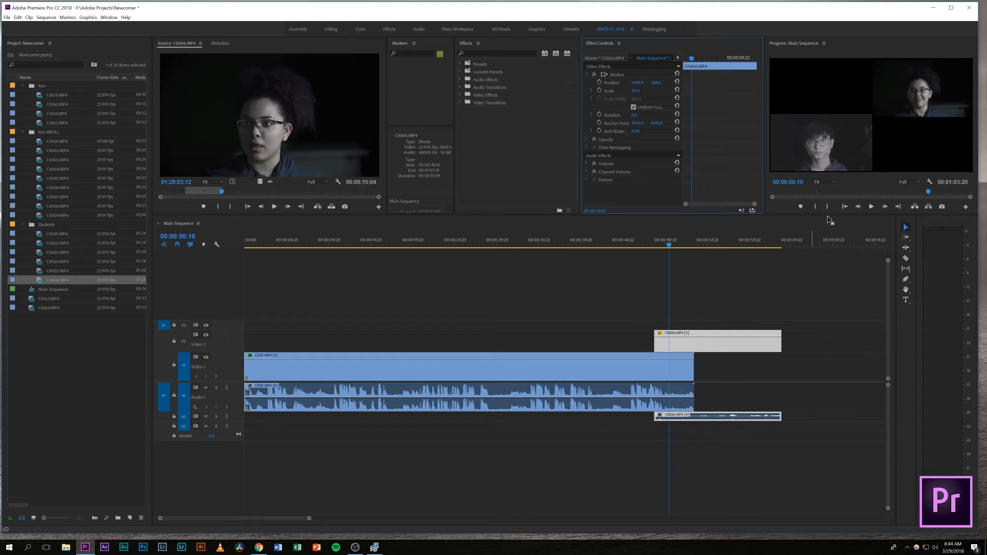
Step: Undo the scaling, repositioning and track moves made to both clips, and select the first clip again
key(ctrl+z)
key(ctrl+z)
key(ctrl+z)
key(ctrl+z)
key(ctrl+z)
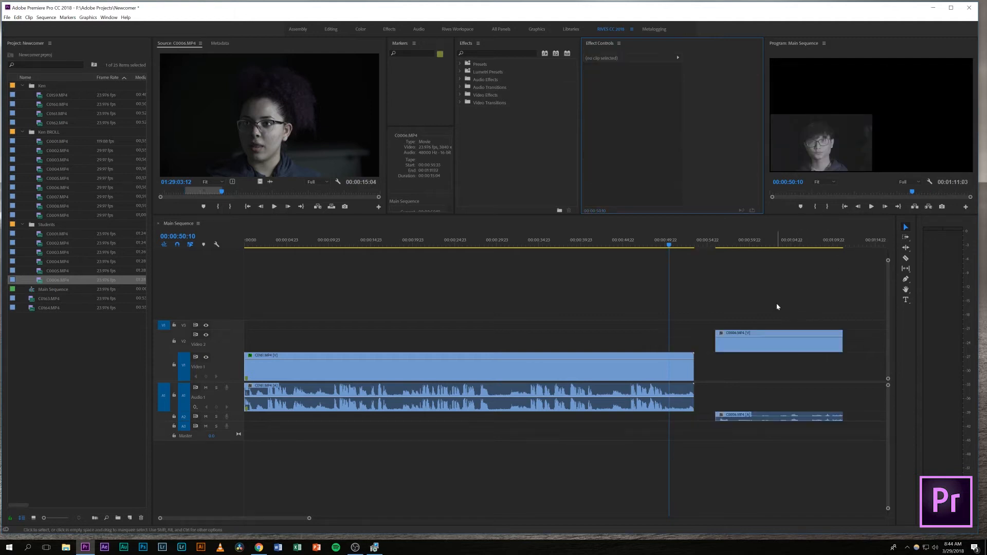
key(ctrl+z)
key(ctrl+z)
key(ctrl+z)
key(ctrl+z)
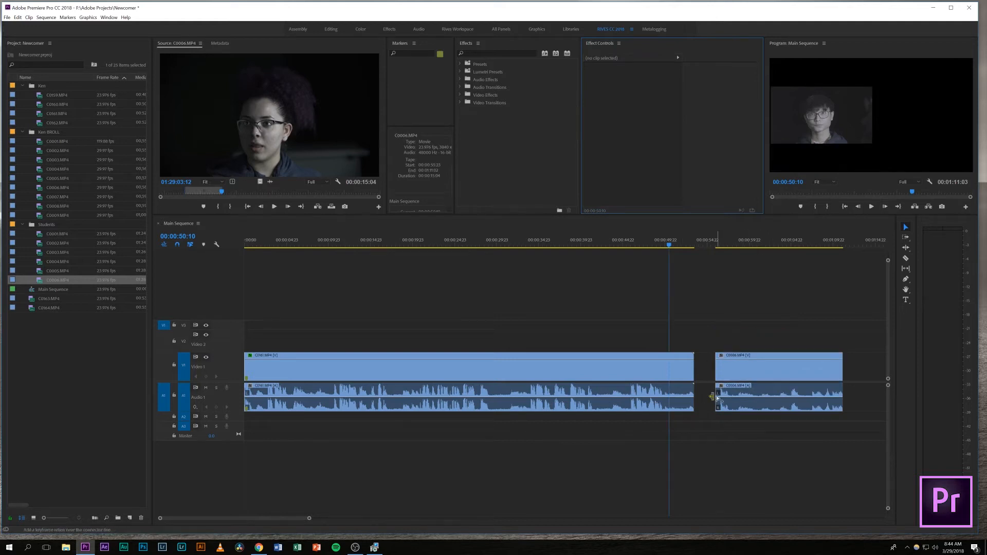
key(ctrl+z)
click(689, 363)
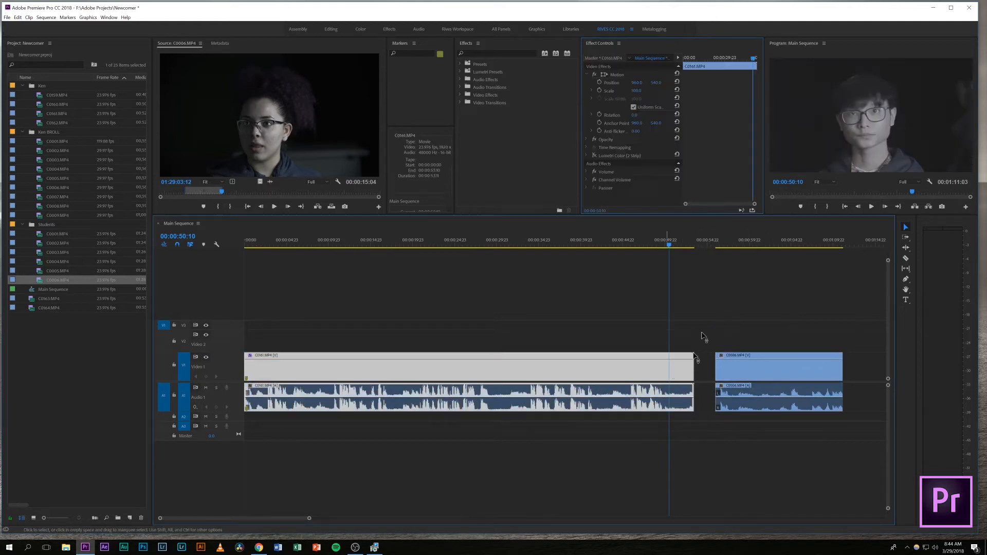
Step: Lower the first clip's opacity to about 50% and move its video to Video 2, expanding the Video 3 track above it
click(586, 140)
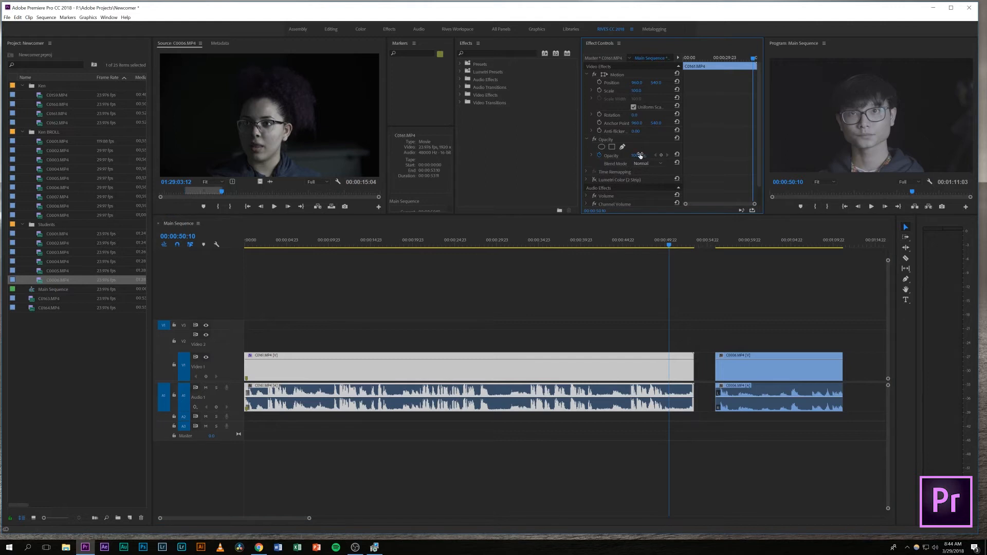
drag(639, 155, 617, 155)
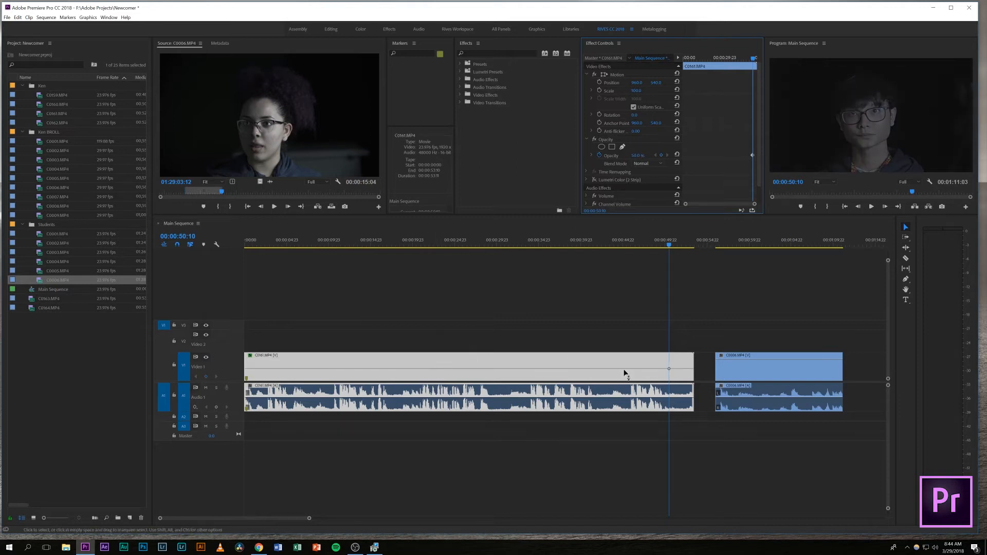
drag(595, 357, 595, 334)
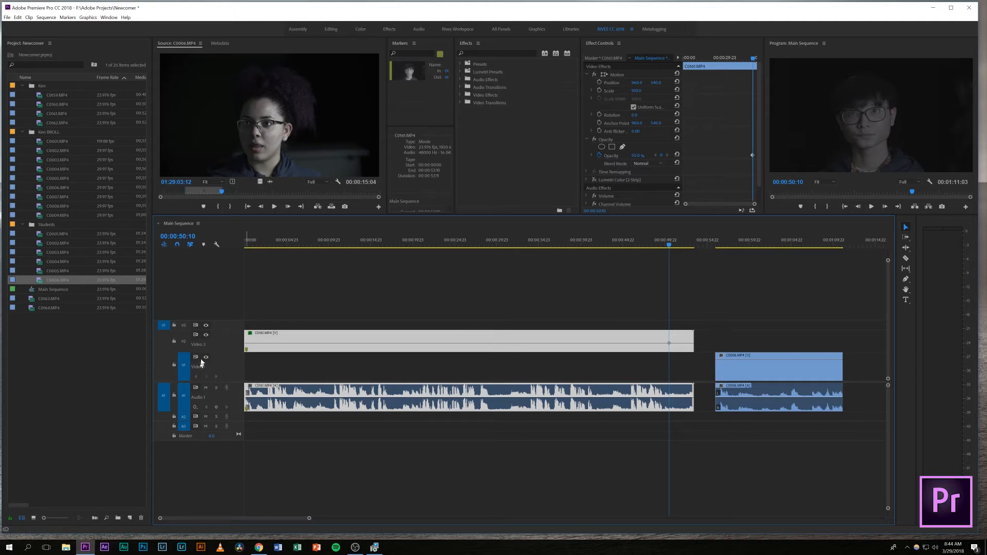
double_click(224, 326)
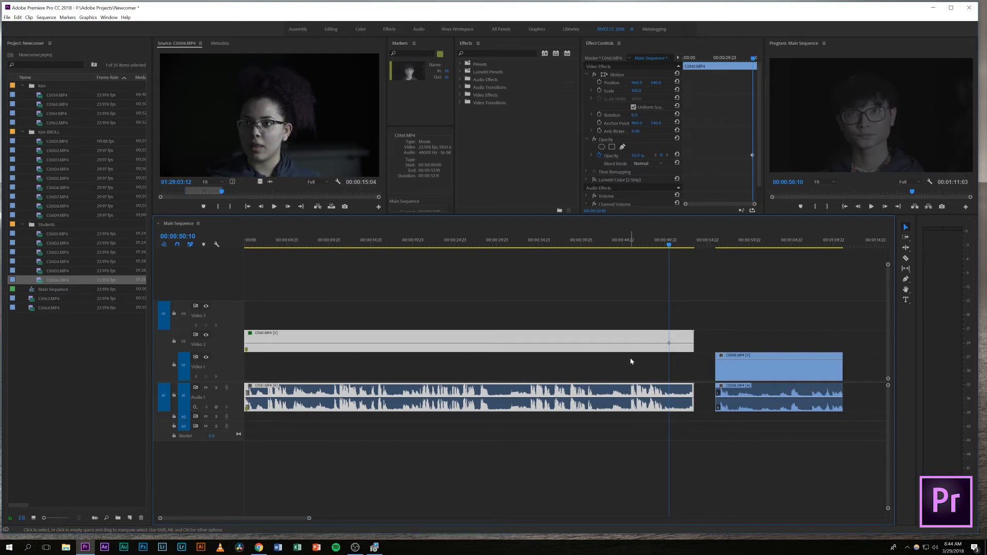
Step: Move the first clip's audio to Audio 3 and, at 00:00:50:01, set its opacity to 0% and raise it to about 33%
drag(653, 410, 656, 427)
click(667, 245)
drag(668, 246, 667, 245)
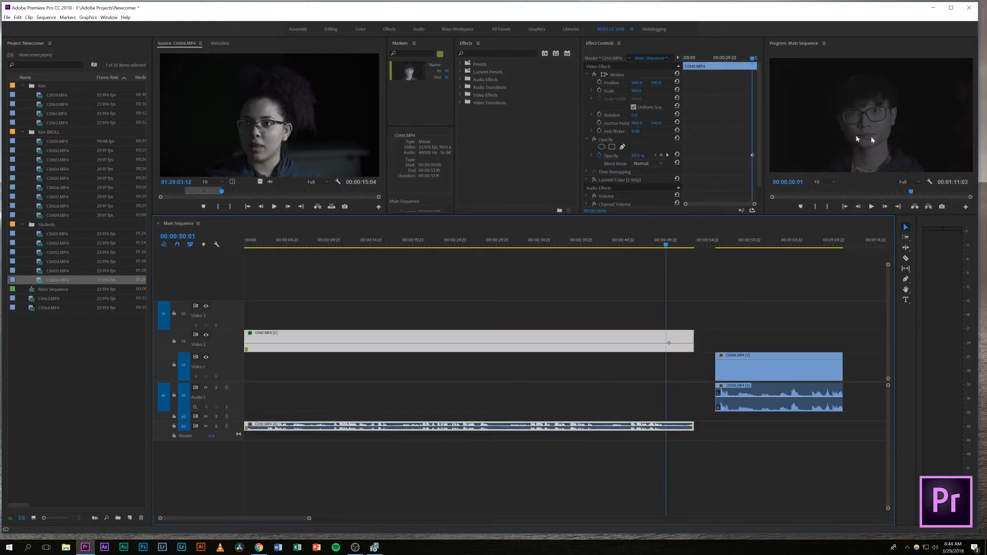
click(637, 156)
text(0)
key(Return)
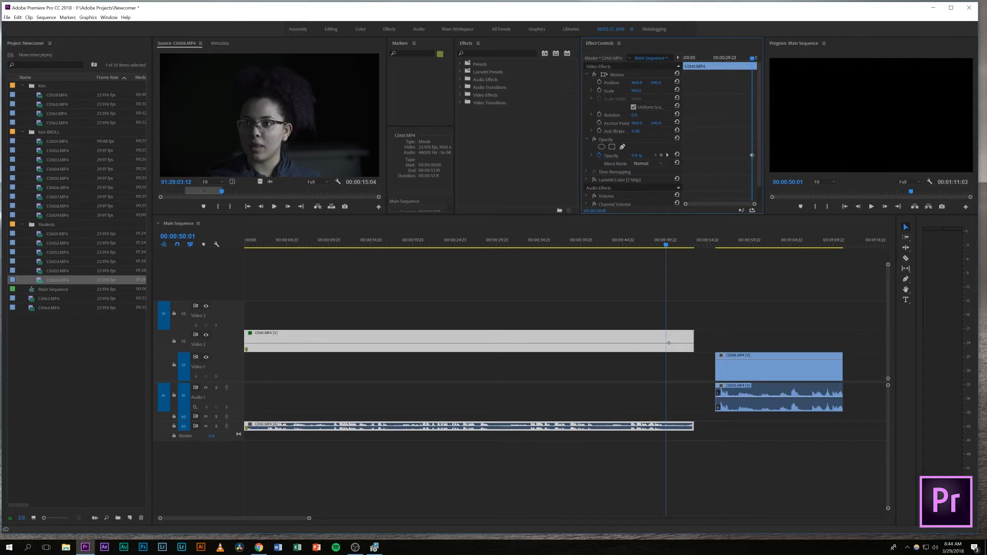
drag(637, 155, 656, 155)
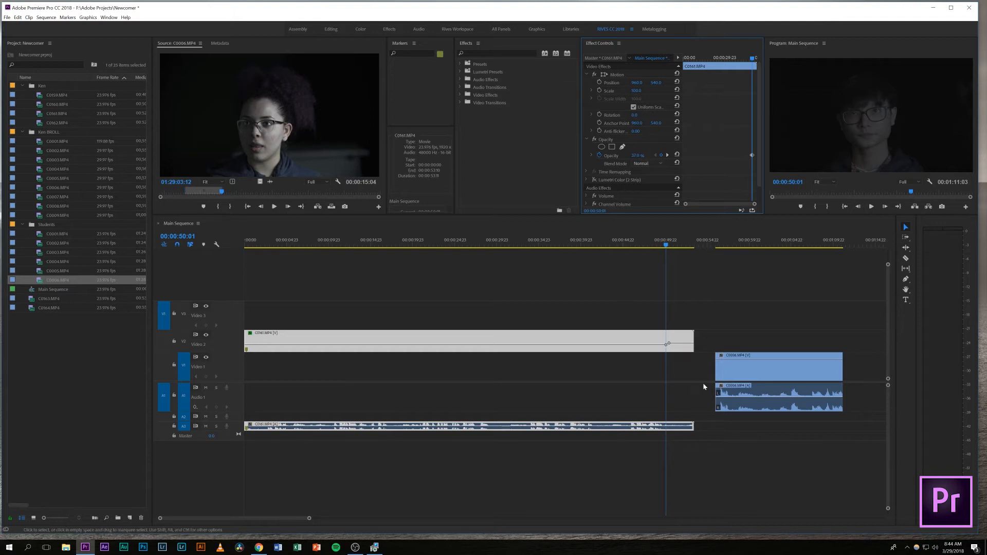
Step: Shift the C0006.MP4 clip earlier on Video 1 so it overlaps the end of the first clip
drag(756, 378, 751, 378)
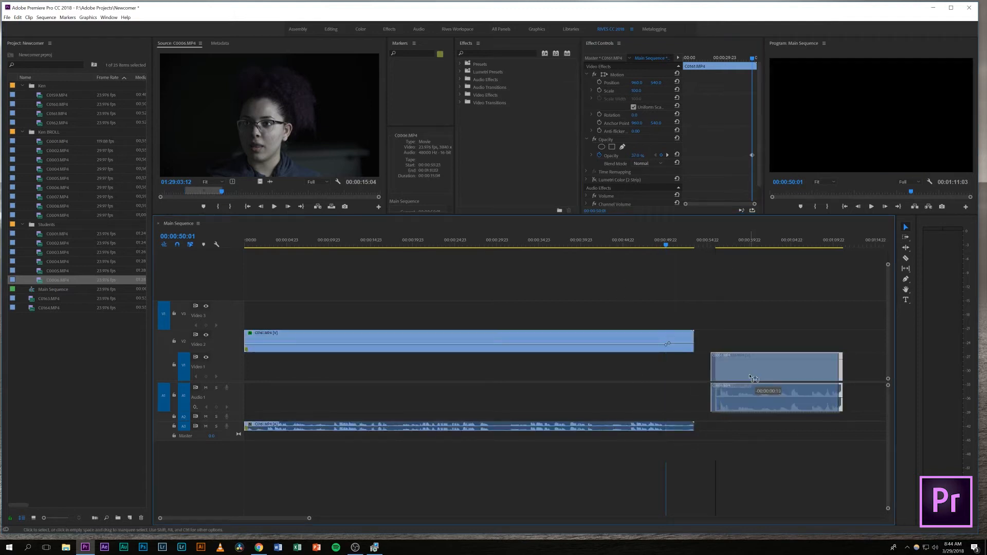
click(744, 245)
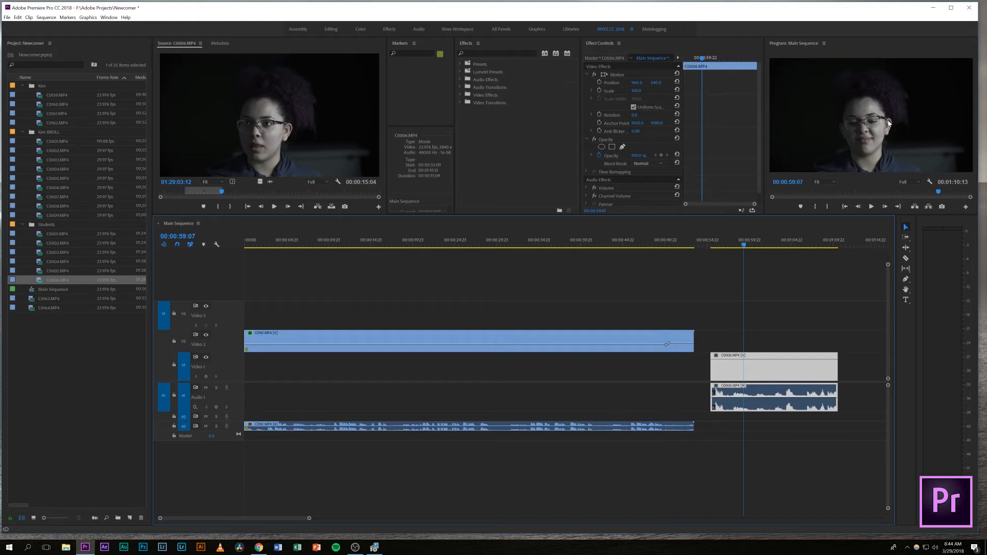
drag(748, 376, 684, 378)
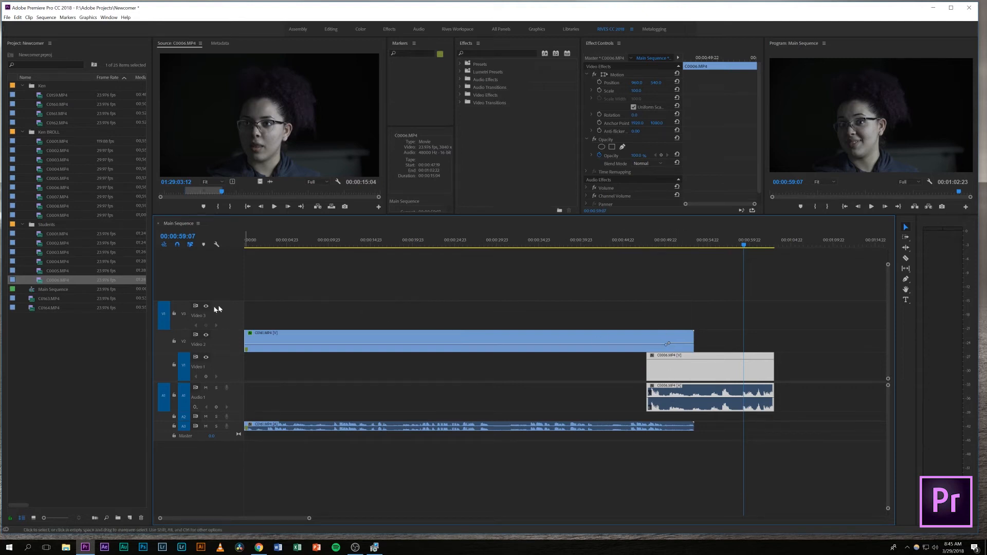
Step: Move the first clip's video up to new Video 4 and Video 5 tracks and return it to Video 2
click(558, 333)
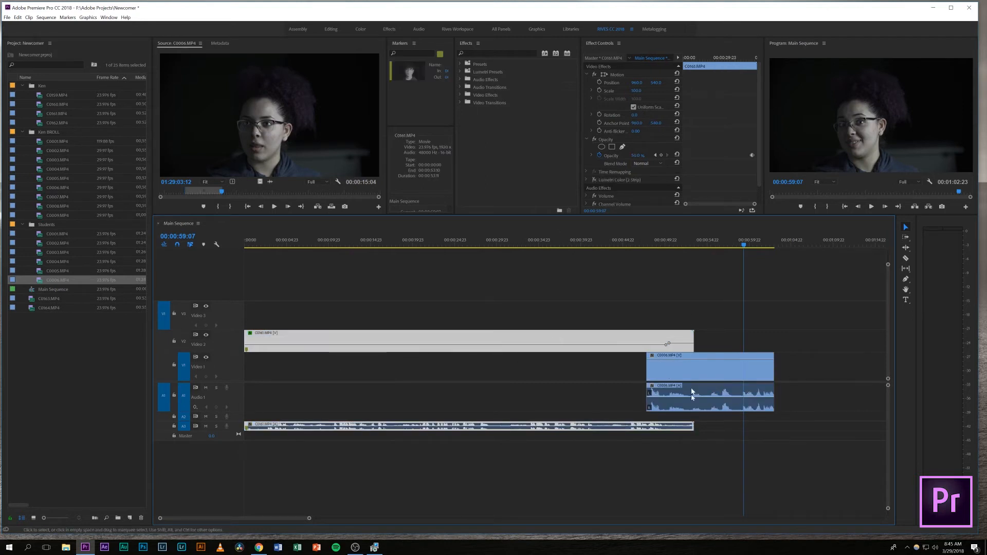
drag(610, 352, 601, 273)
double_click(235, 296)
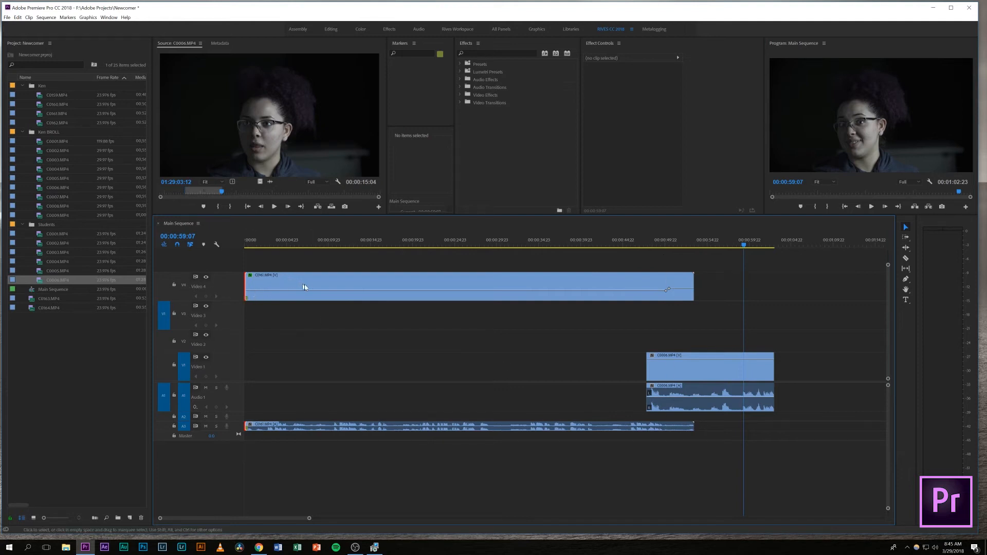
drag(357, 277, 353, 265)
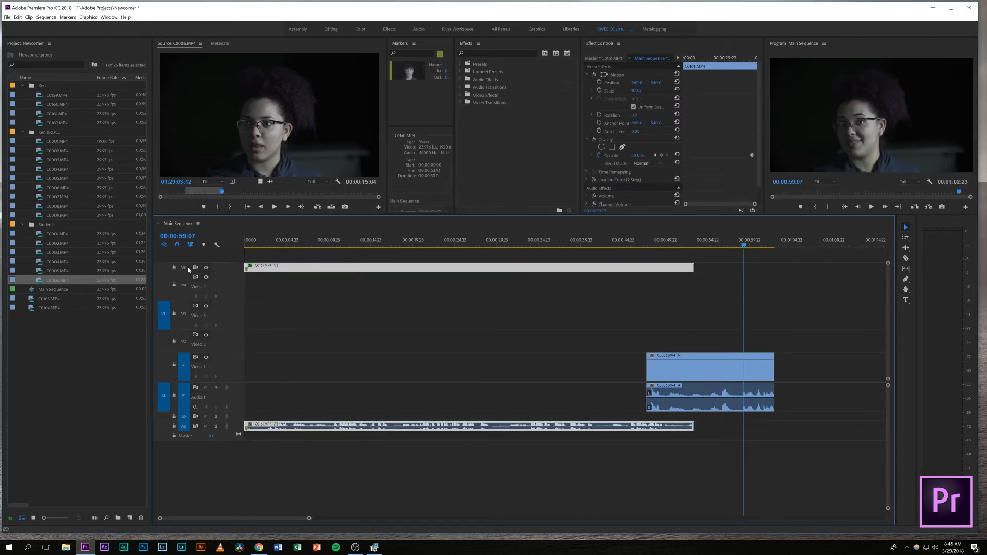
drag(373, 268, 362, 338)
drag(234, 330, 234, 324)
click(776, 333)
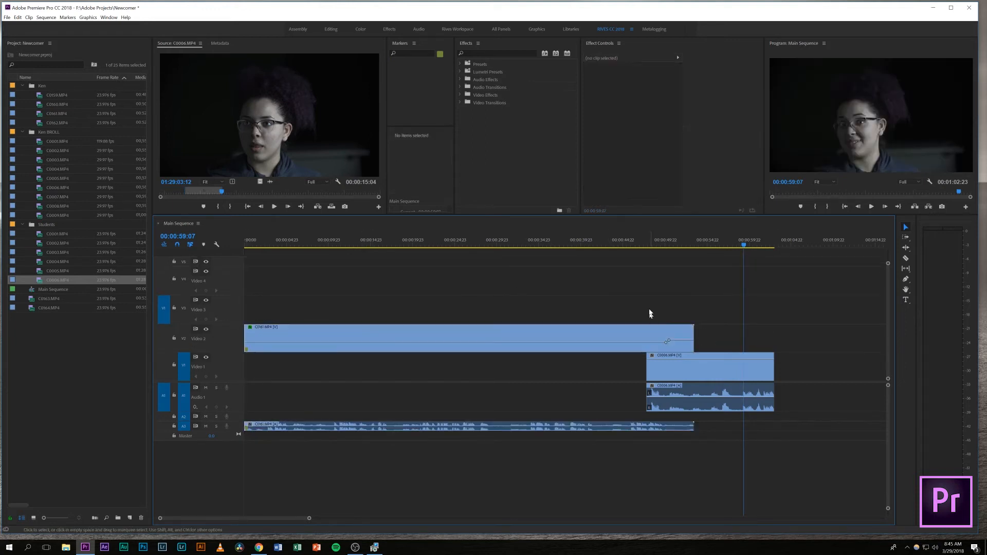
Step: At 00:00:49:06, reposition the C0006.MP4 picture toward the left of the frame and the first clip's picture toward the right
click(663, 362)
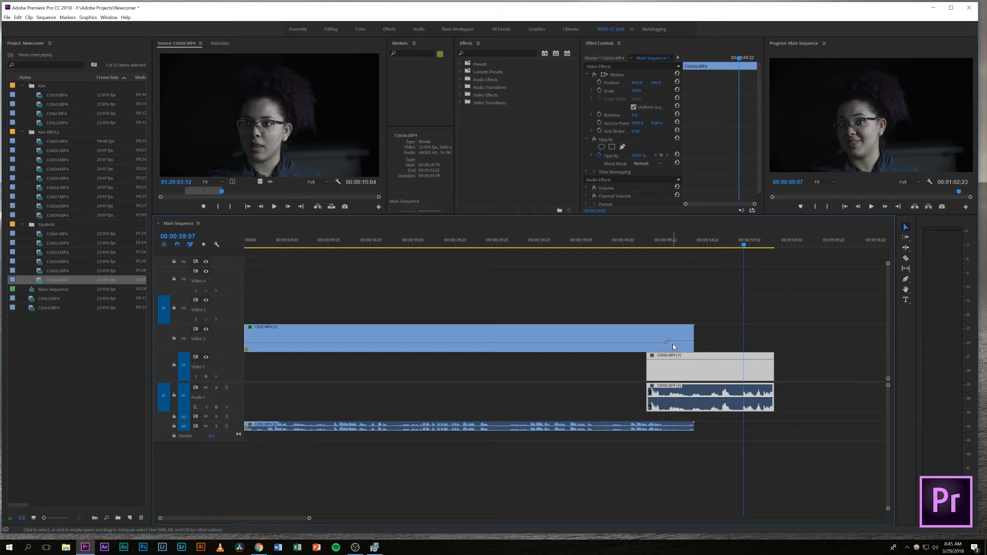
click(670, 245)
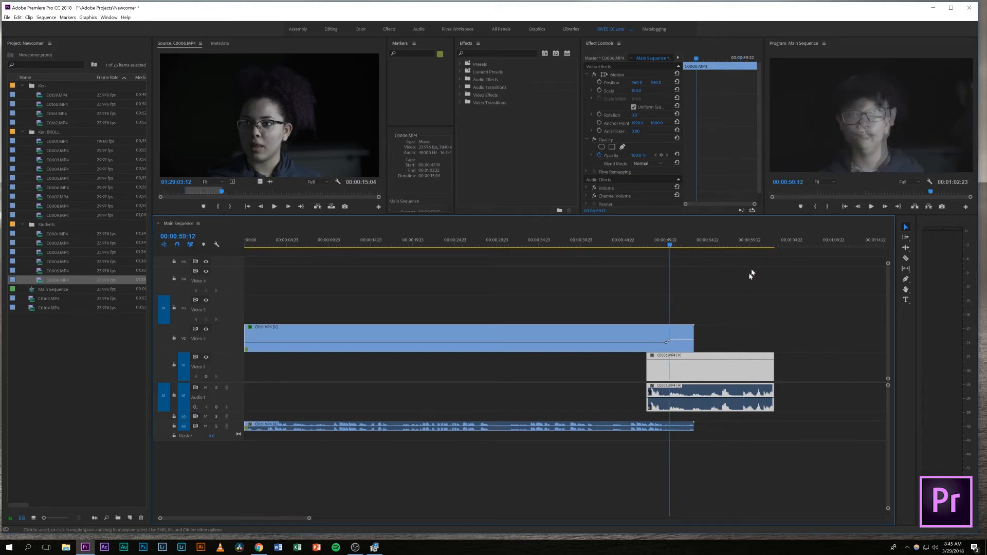
click(664, 241)
click(659, 242)
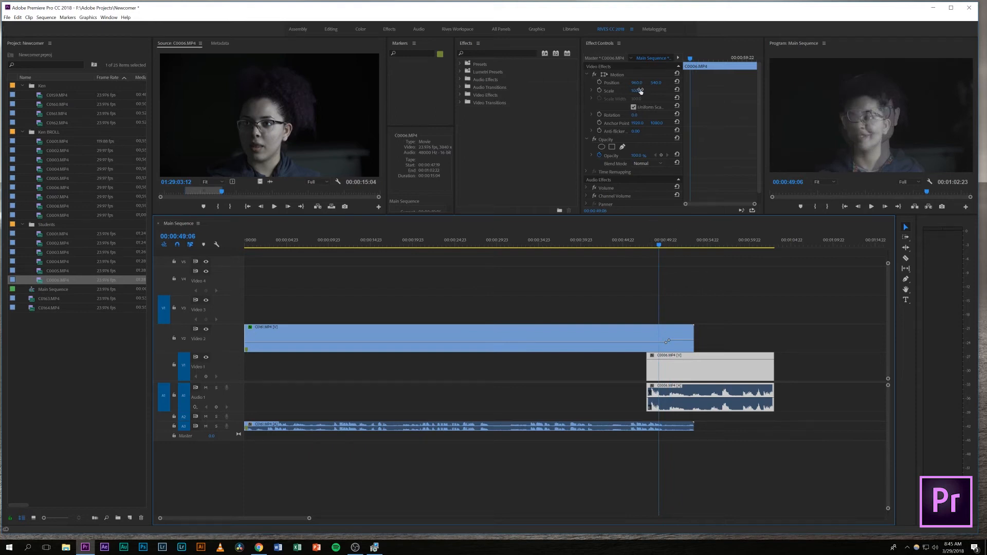
drag(636, 82, 514, 82)
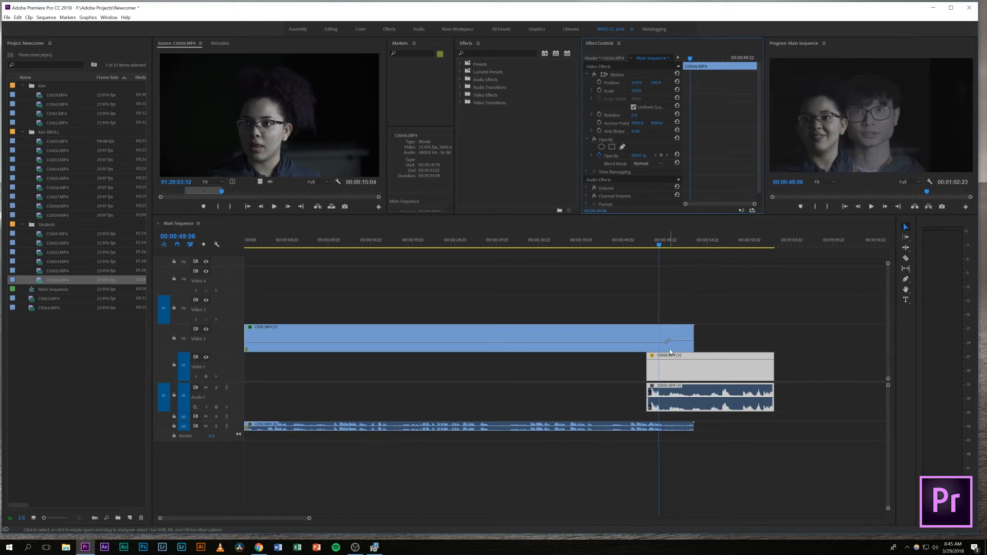
click(684, 336)
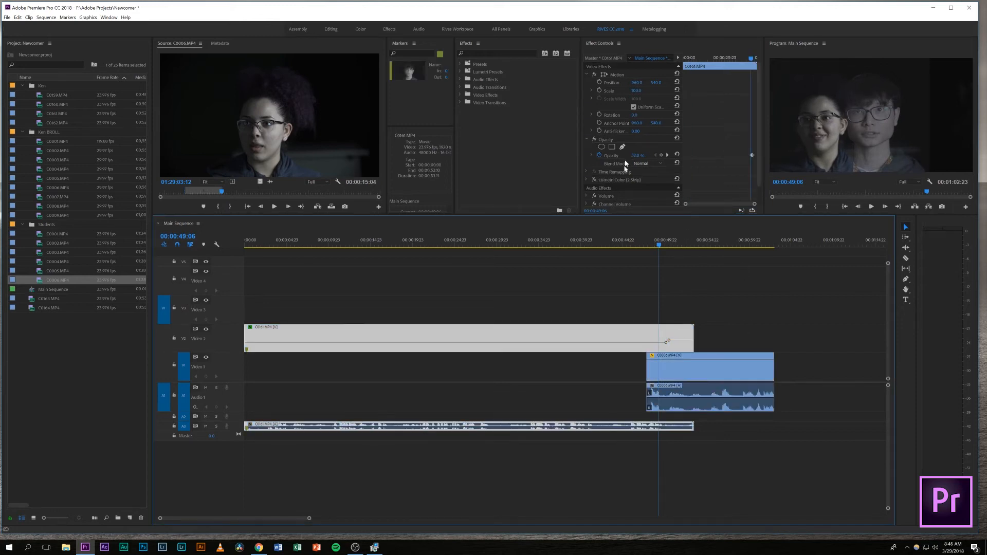
drag(636, 82, 752, 83)
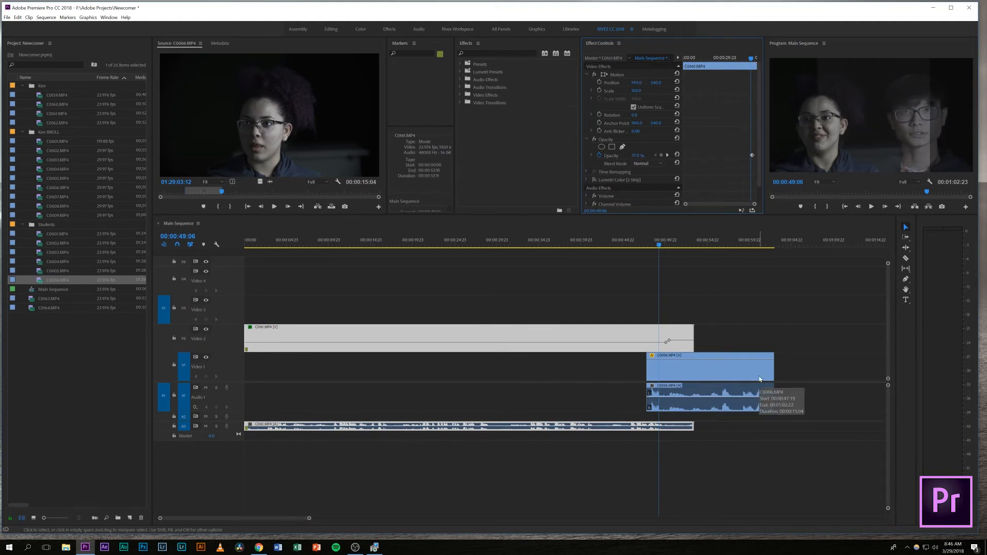
Step: Undo the repositioning, added tracks, C0006.MP4 shifts, second opacity change and the first clip's audio track move
key(ctrl+z)
key(ctrl+z)
key(ctrl+z)
key(ctrl+z)
key(ctrl+z)
key(ctrl+z)
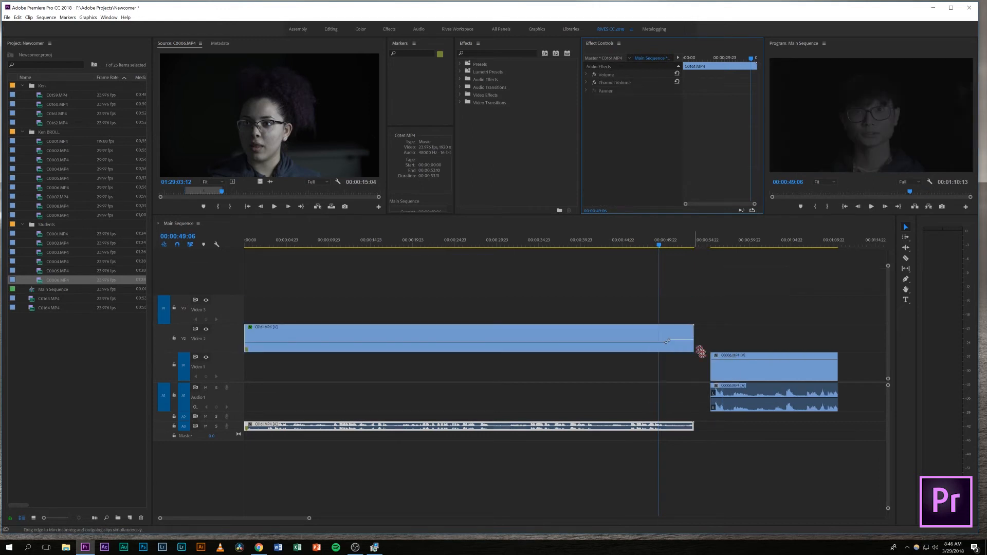
key(ctrl+z)
key(ctrl+z)
key(ctrl+z)
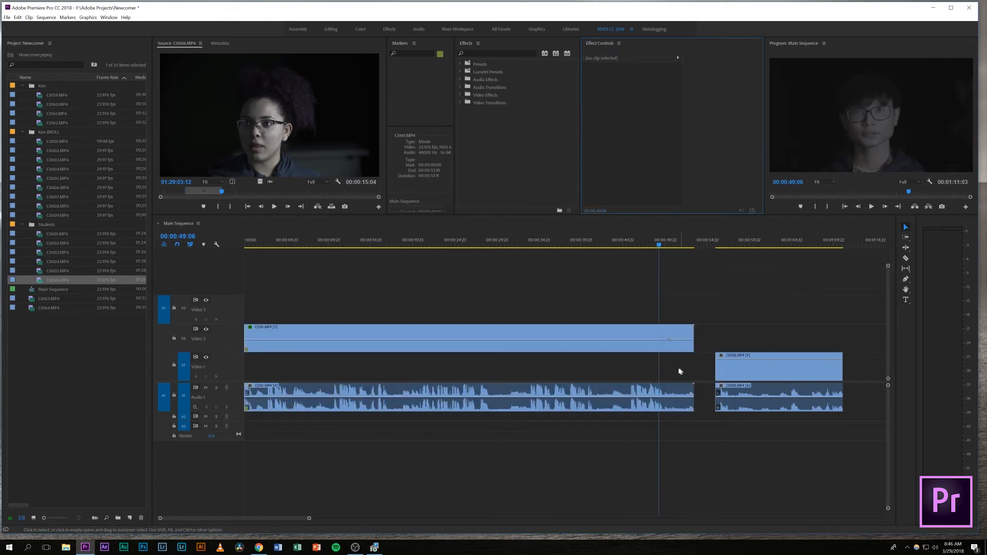
Step: Raise the first clip's audio level slightly and its opacity to 100% directly on the timeline, and play its ending
click(670, 344)
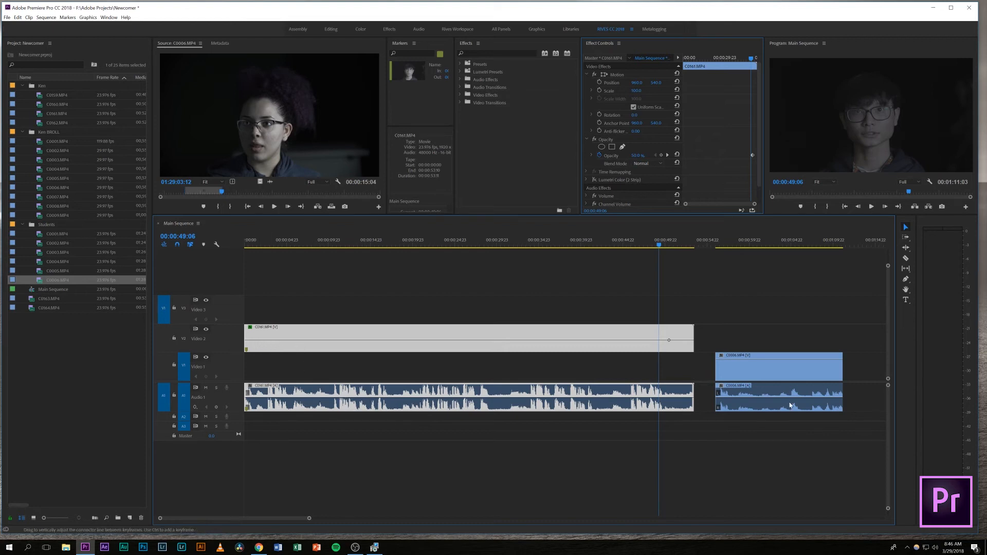
drag(633, 400, 634, 395)
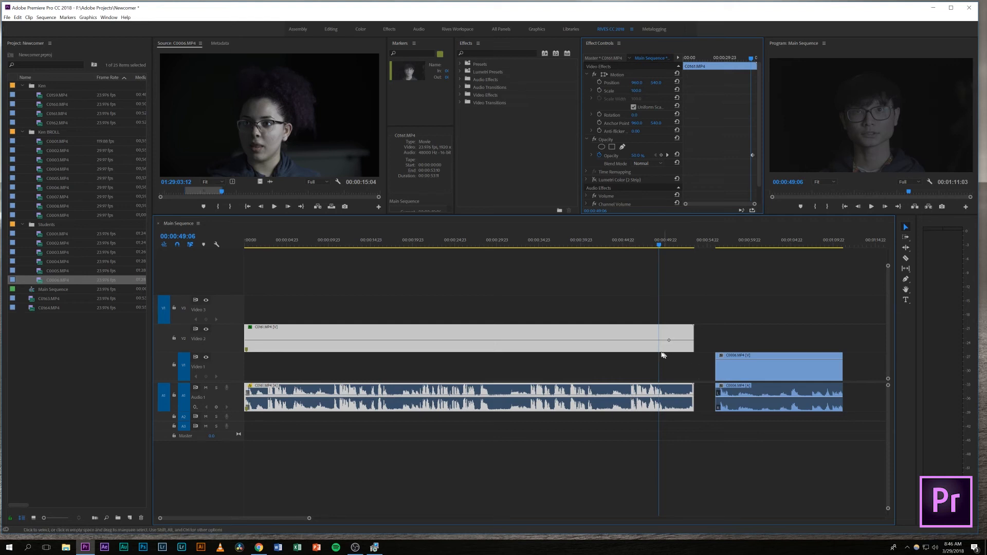
drag(595, 340, 595, 330)
click(649, 247)
key(space)
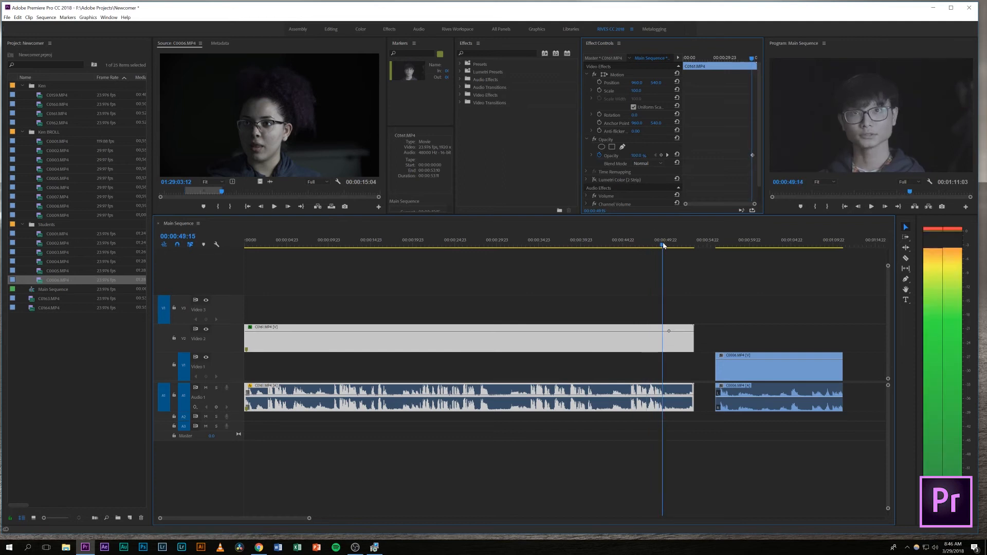
Step: Lower the first clip's opacity to 0% on its timeline line and raise it back to 100%
mouse_move(624, 331)
mouse_down()
mouse_move(624, 348)
mouse_move(627, 331)
mouse_up()
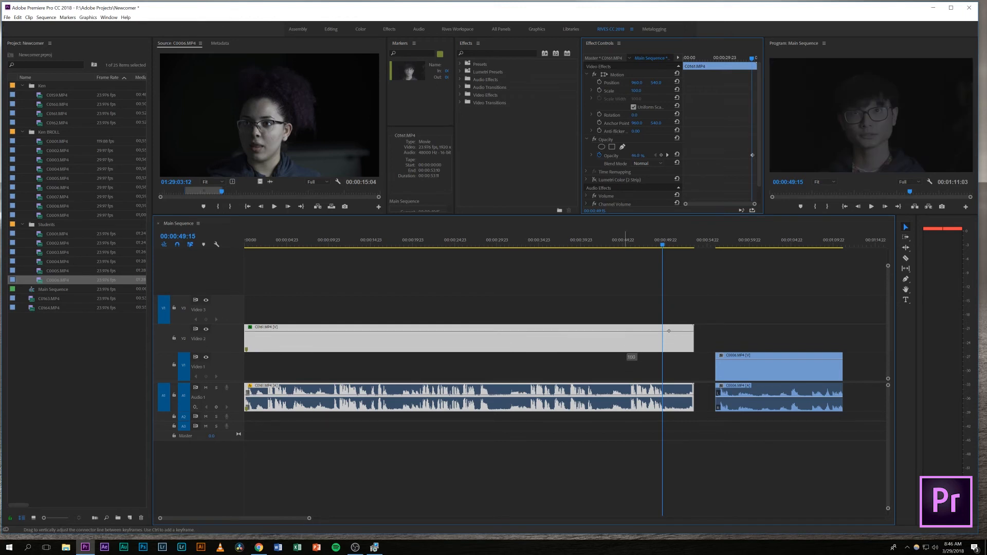
drag(627, 331, 626, 350)
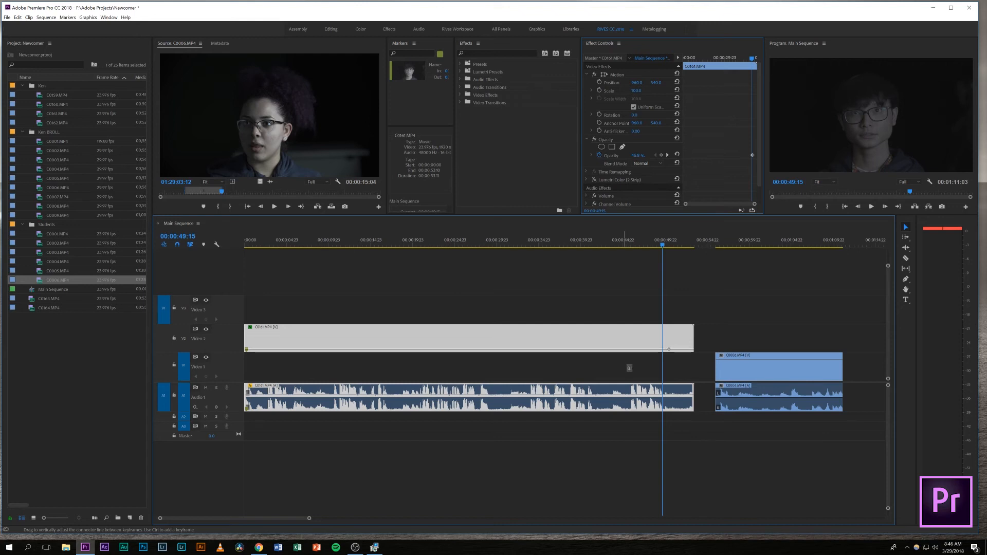
drag(627, 349, 627, 331)
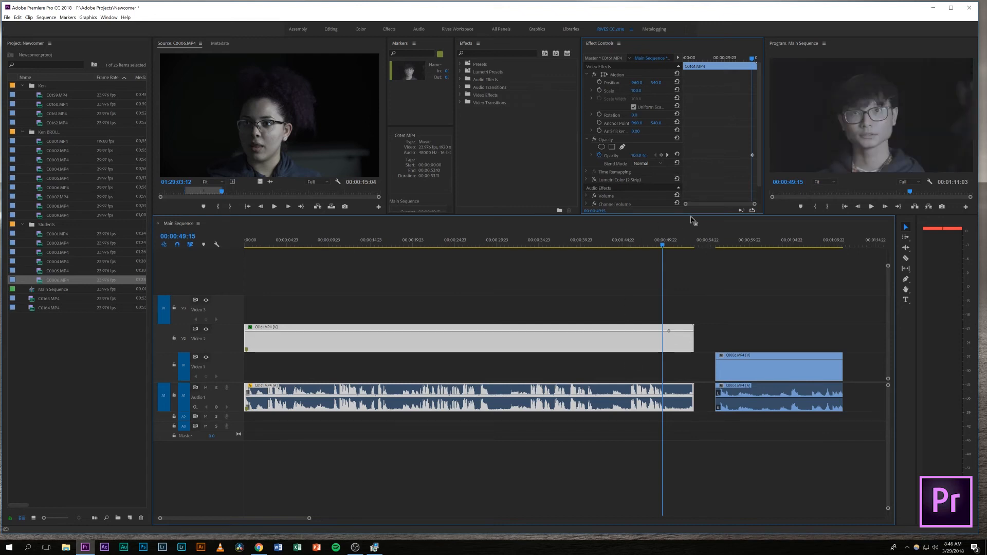
Step: Lower the first clip's volume level to -287.5 dB at 00:00:49:15, play its ending and dismiss the system notification
scroll(759, 115, down, 1)
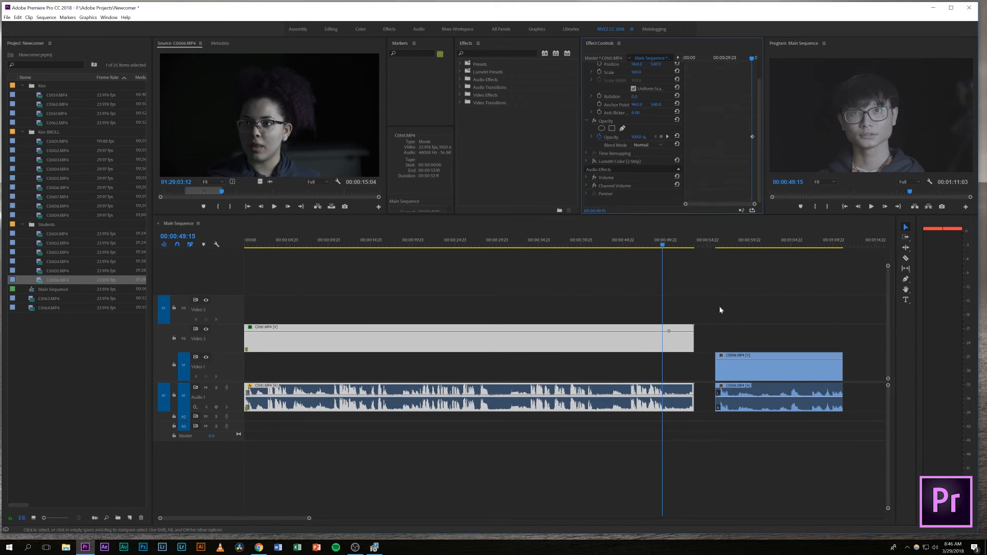
click(587, 178)
scroll(757, 175, down, 1)
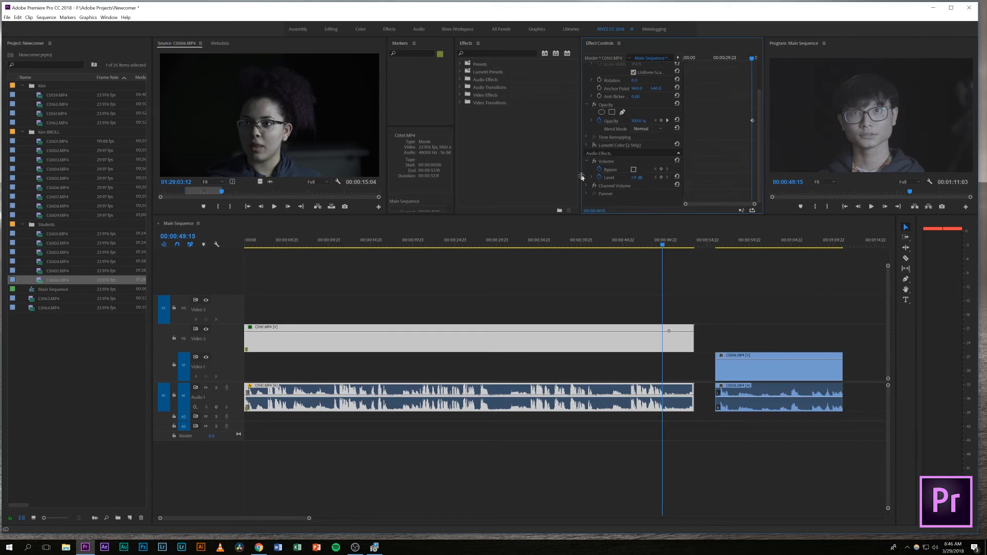
drag(635, 176, 631, 177)
click(624, 246)
key(space)
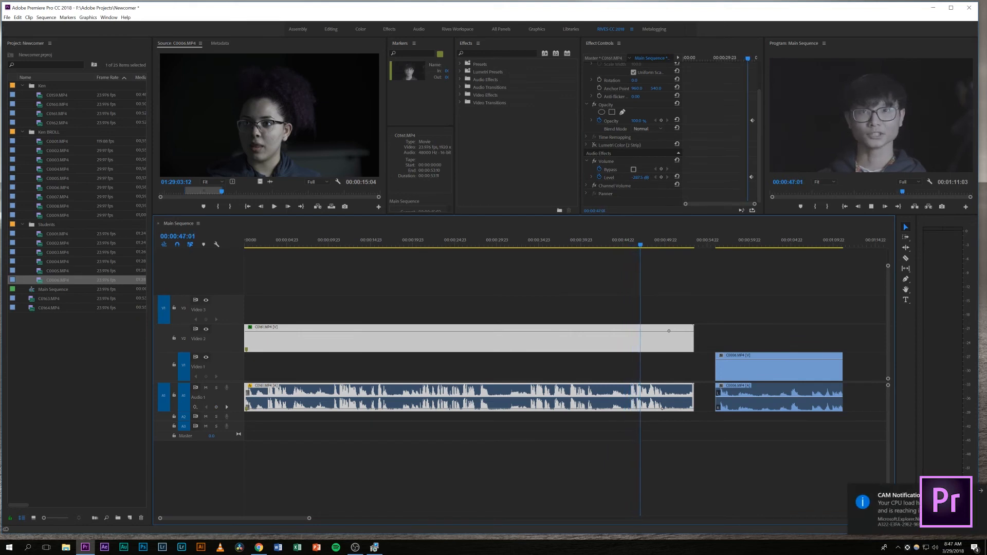
key(space)
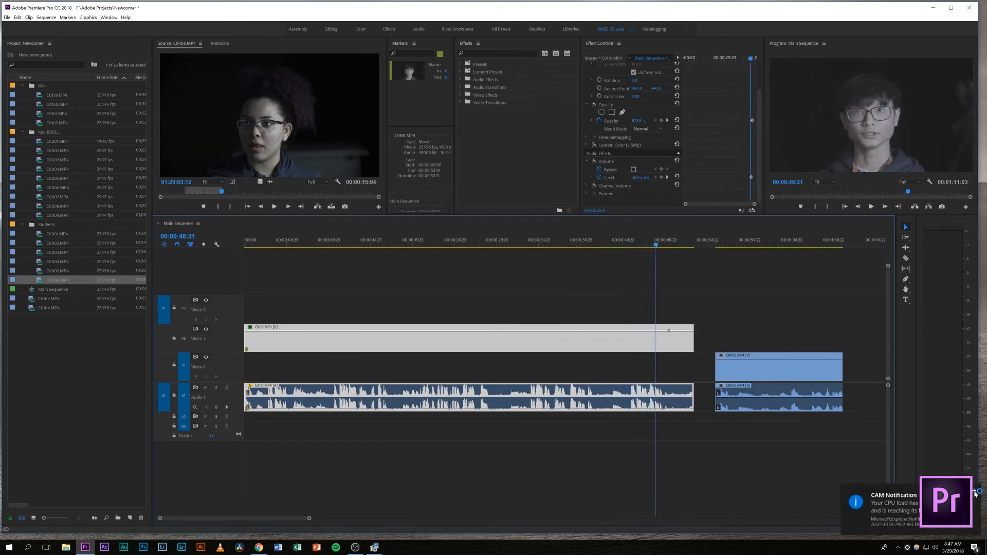
click(975, 493)
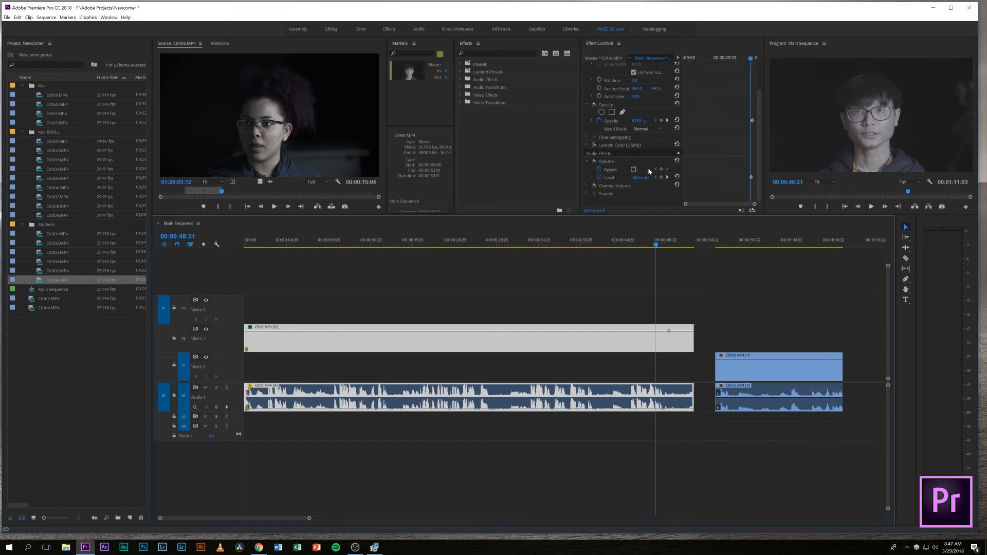
Step: Set the first clip's volume level to 0 dB at 00:00:48:21 and play back from 00:00:47:10
click(642, 177)
key(Return)
click(643, 242)
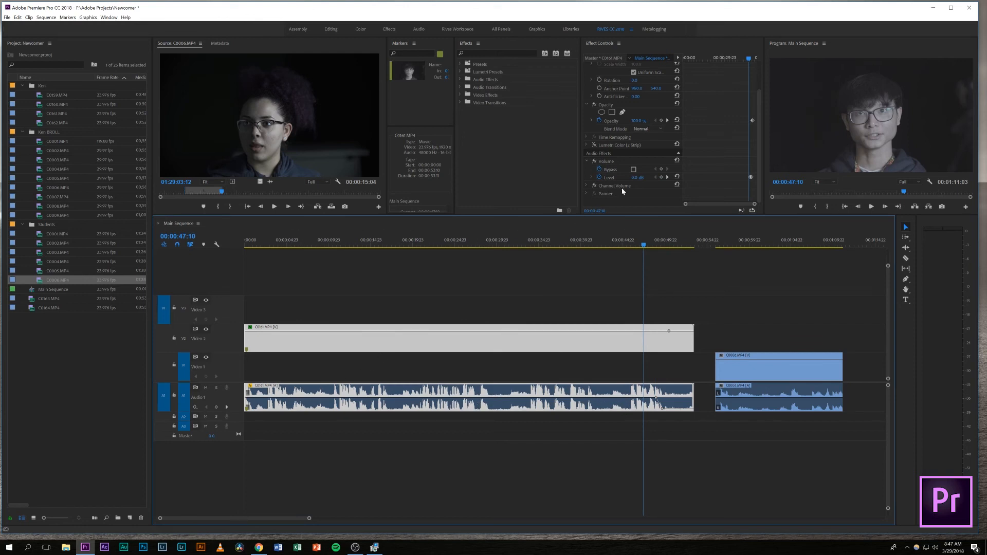
key(space)
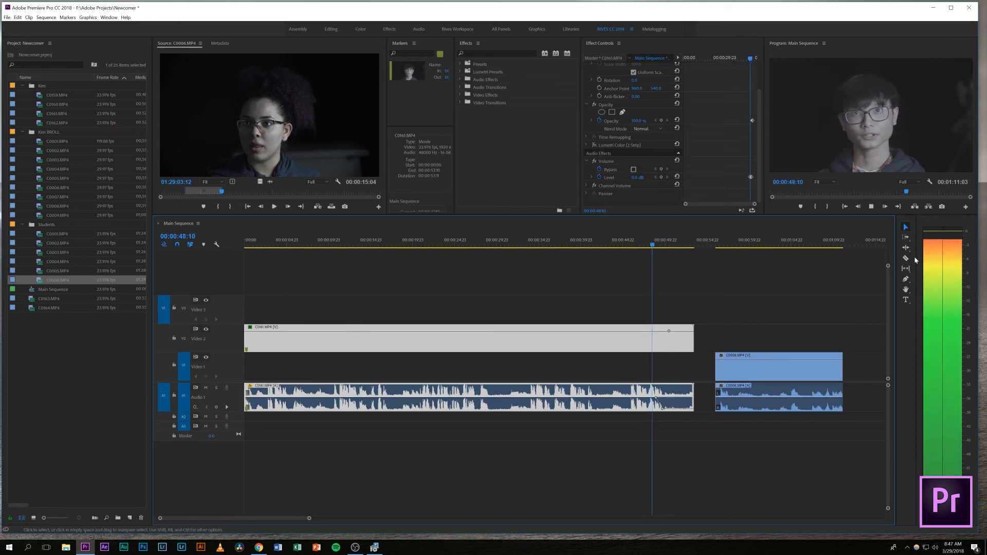
Step: Try a lower volume level on the first clip at 00:00:35:01, play the result and undo the change
click(496, 243)
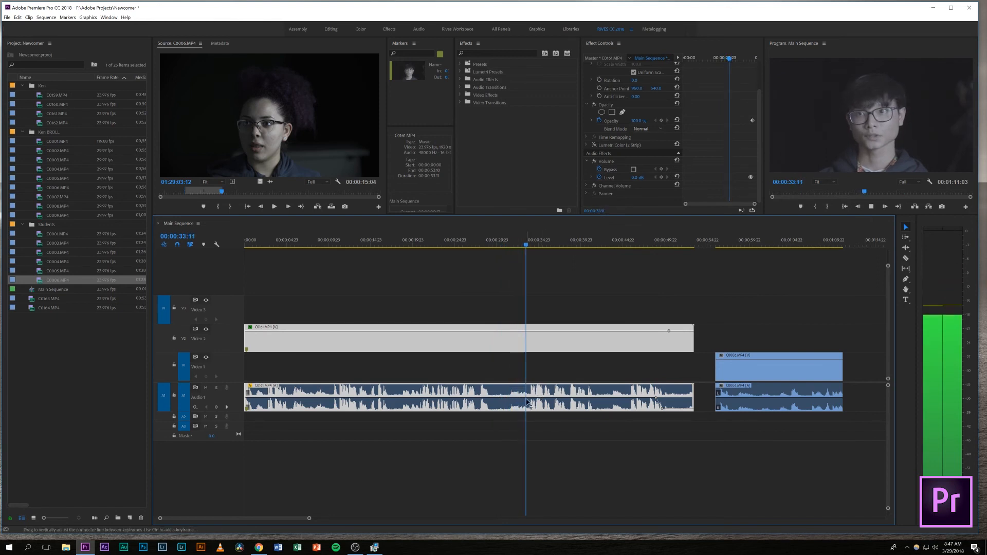
key(space)
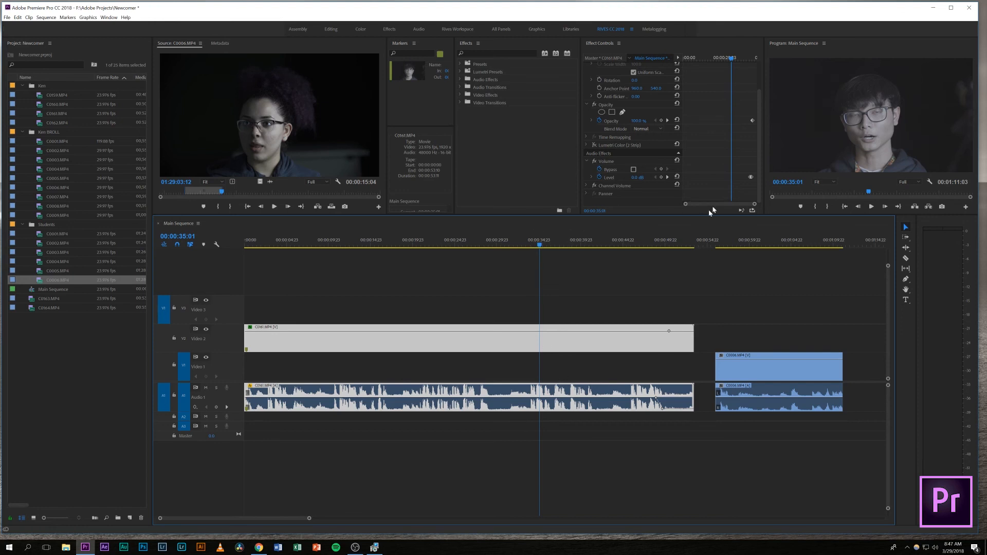
click(637, 177)
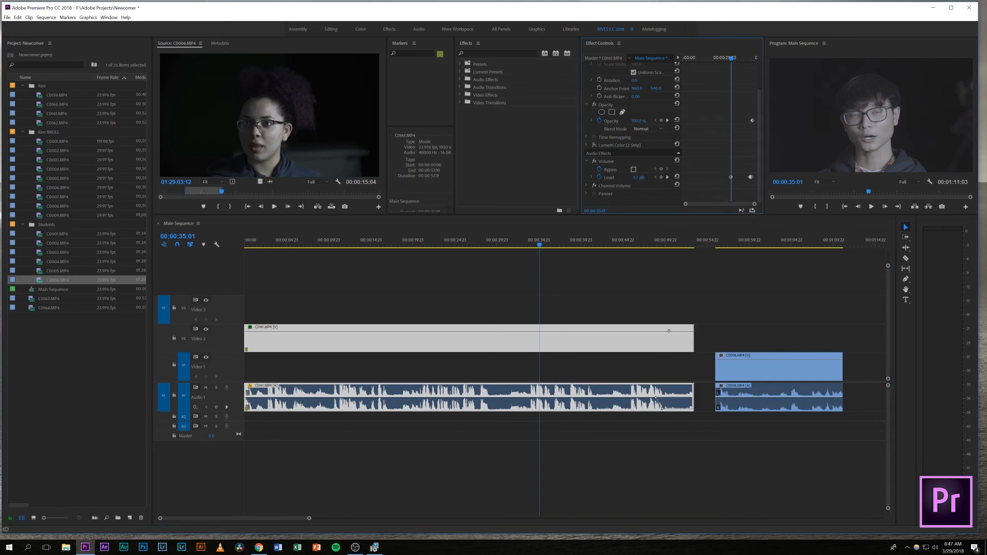
drag(637, 178, 635, 178)
key(space)
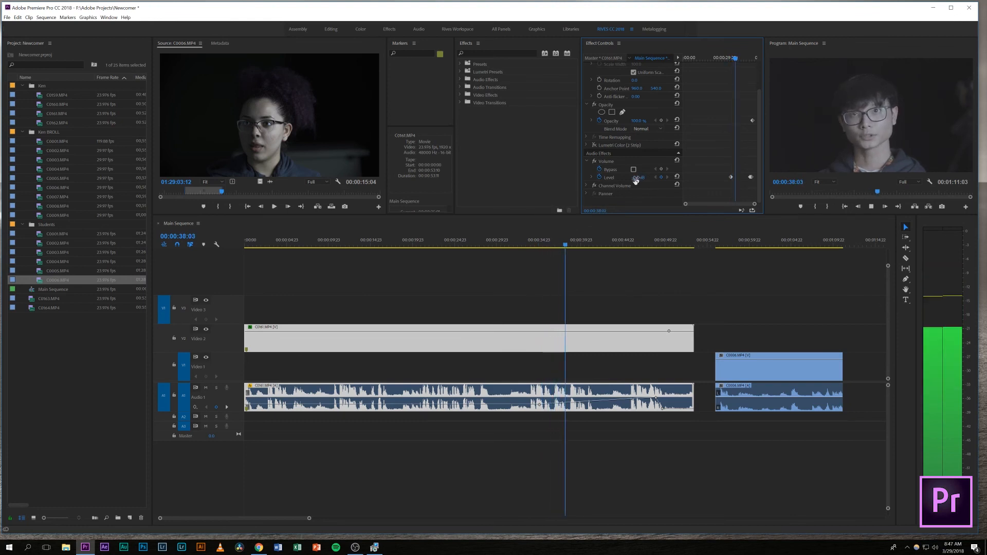
key(space)
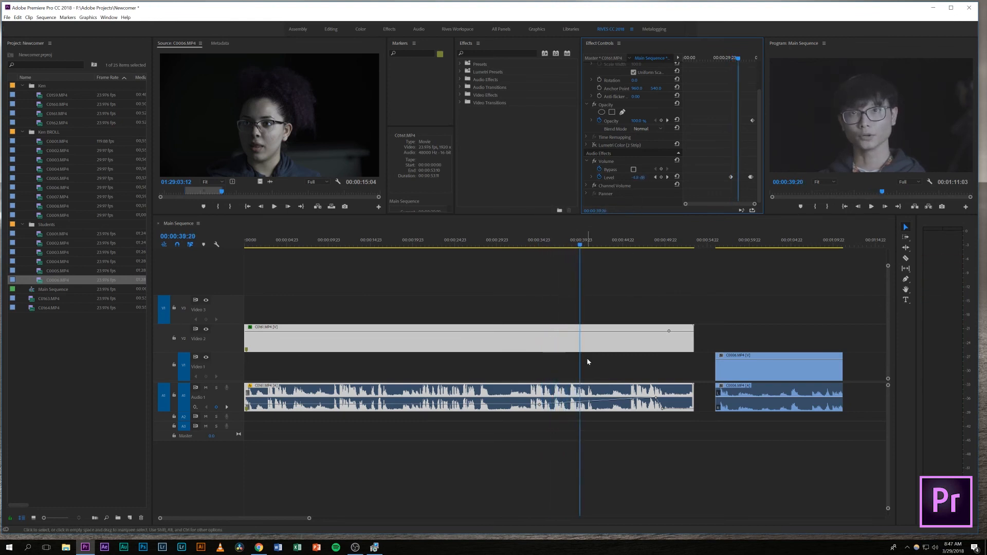
key(ctrl+z)
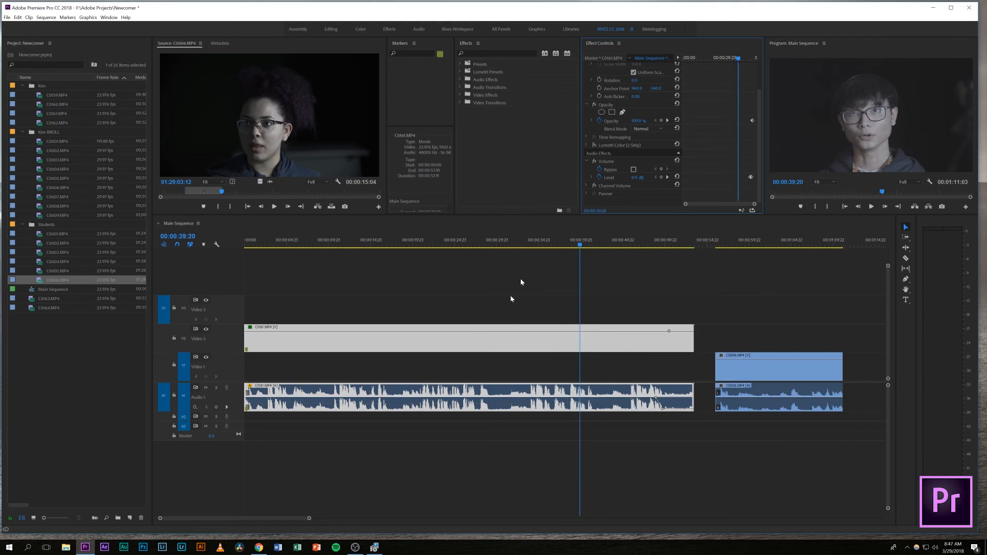
Step: Select the second clip, play its beginning and bring its Volume settings into view
click(736, 242)
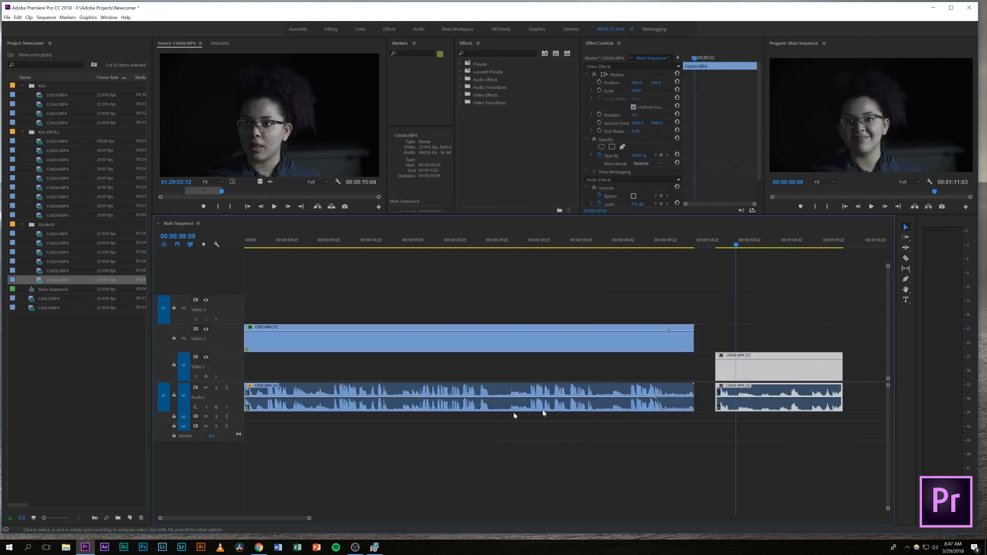
key(space)
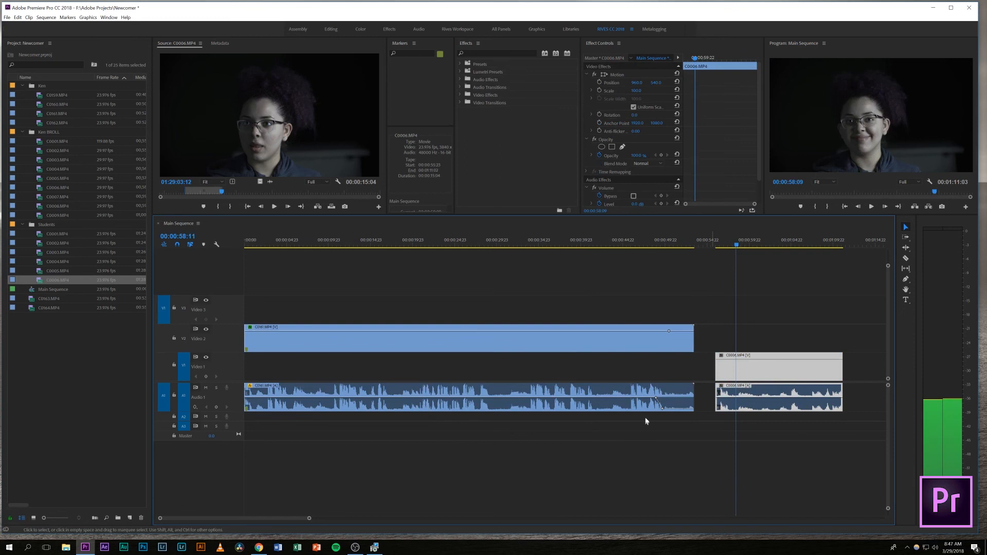
key(space)
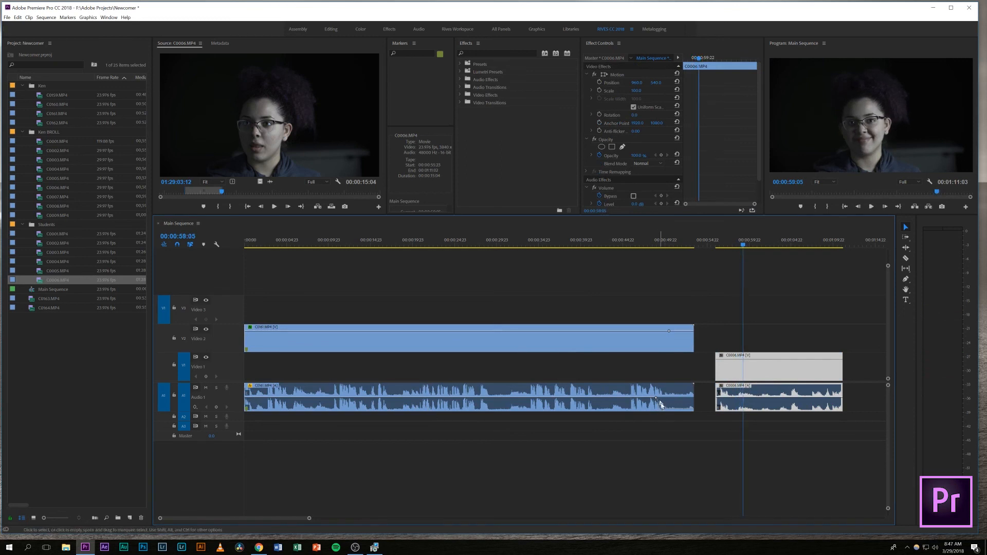
click(724, 243)
key(space)
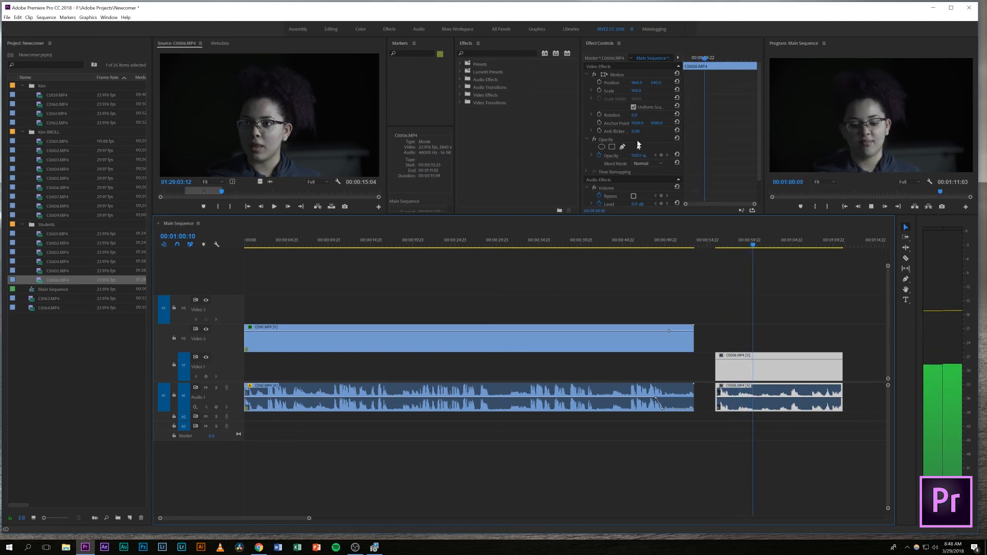
click(760, 155)
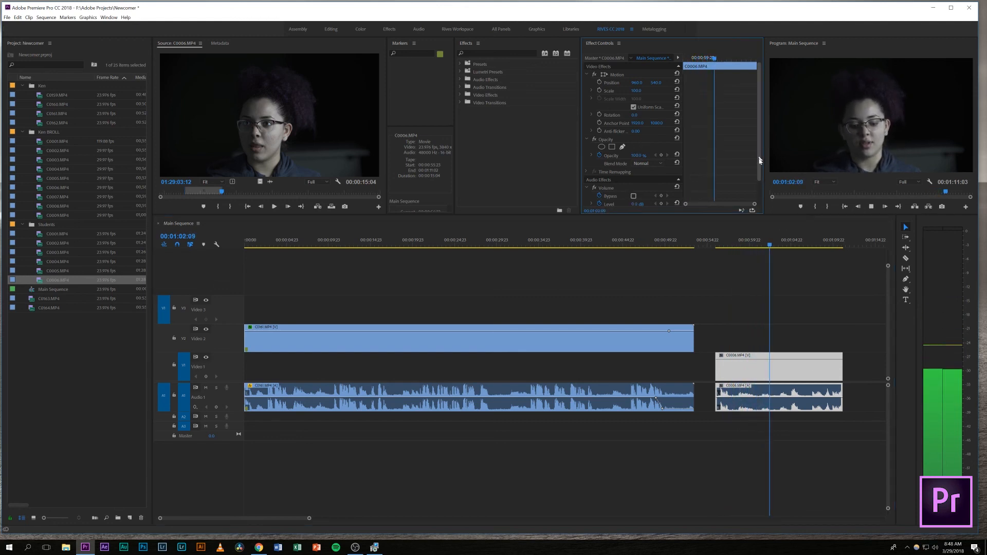
drag(760, 155, 759, 176)
key(space)
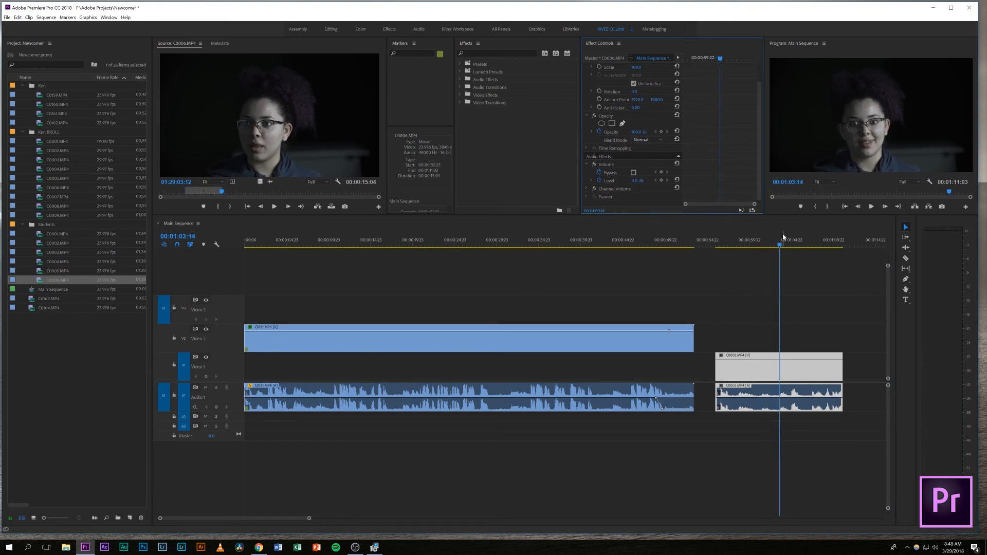
Step: Play on to 00:01:05:16 and adjust the second clip's volume level there
key(space)
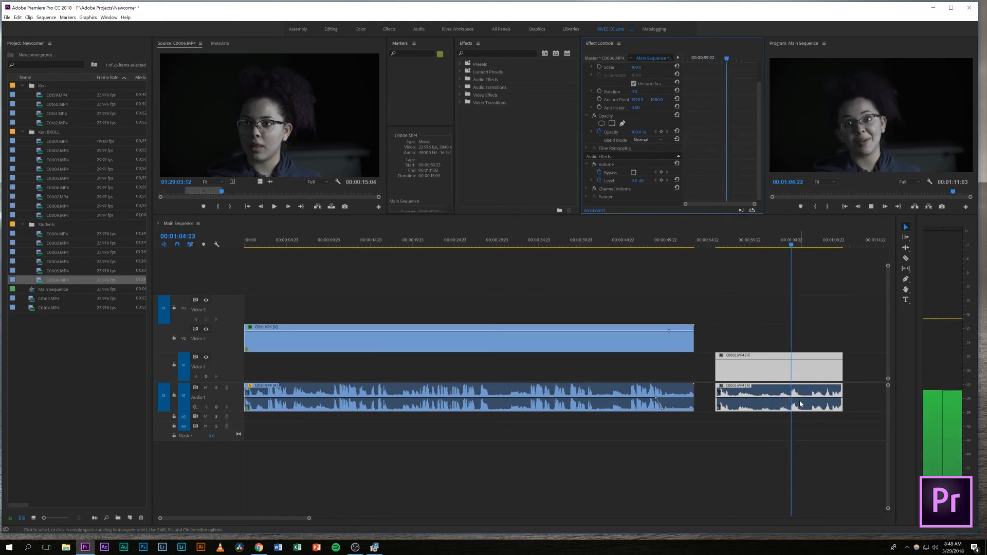
key(space)
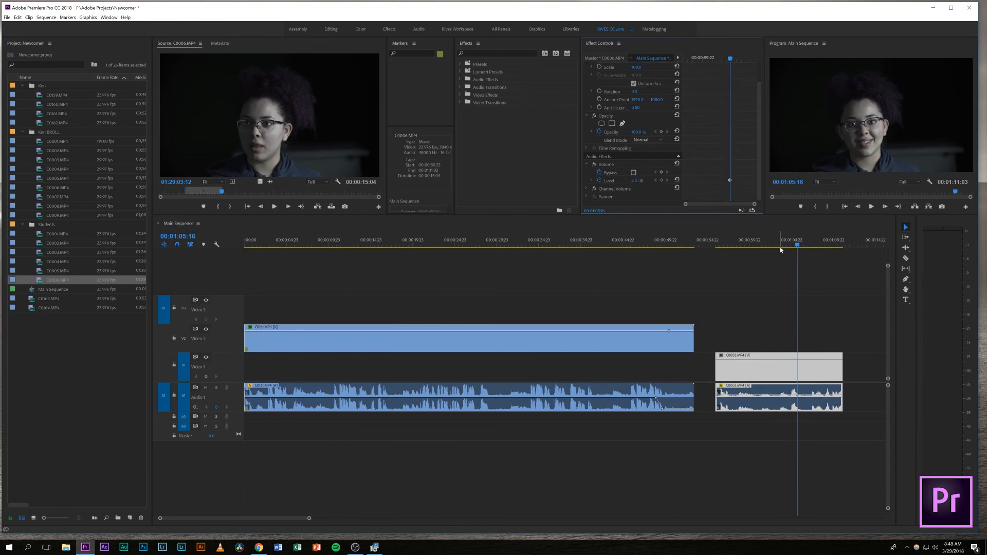
drag(792, 244, 799, 243)
click(642, 180)
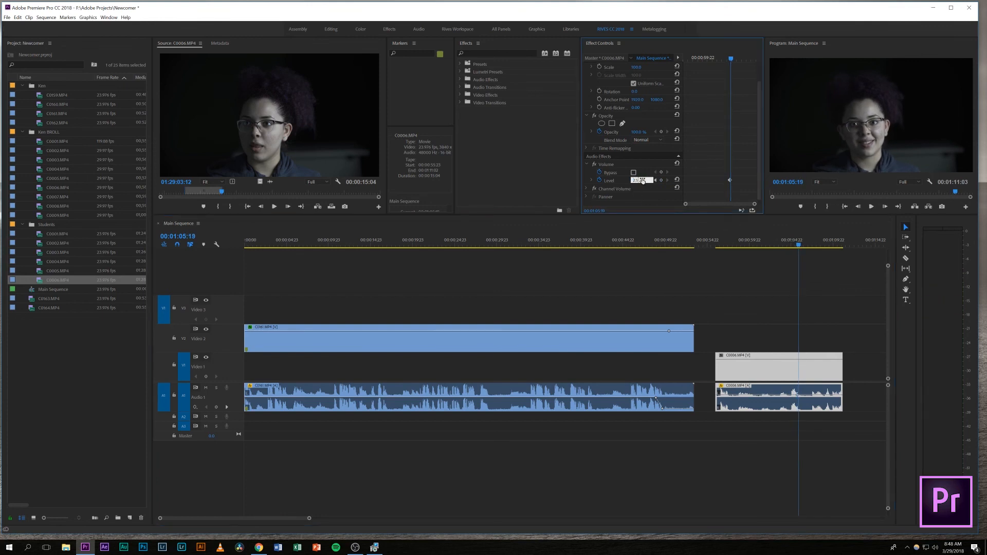
Step: Play the second clip across its volume keyframe, park the playhead at 00:01:06:04 and return to its Motion settings
click(778, 243)
key(space)
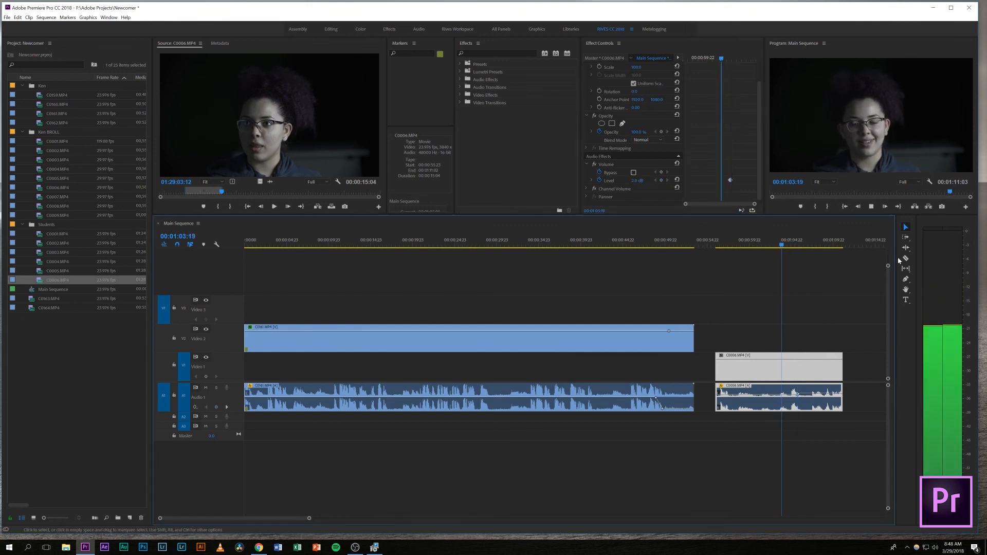
key(space)
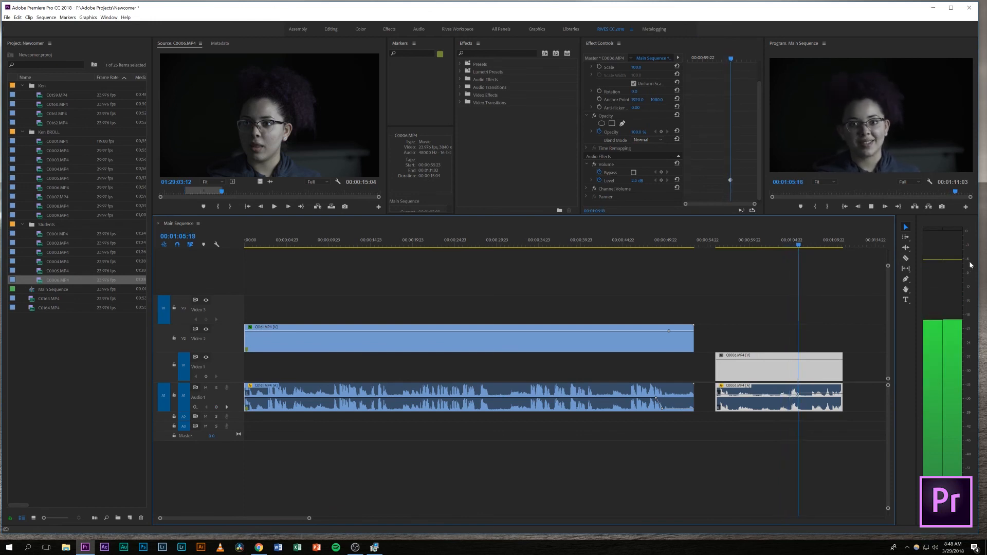
click(801, 246)
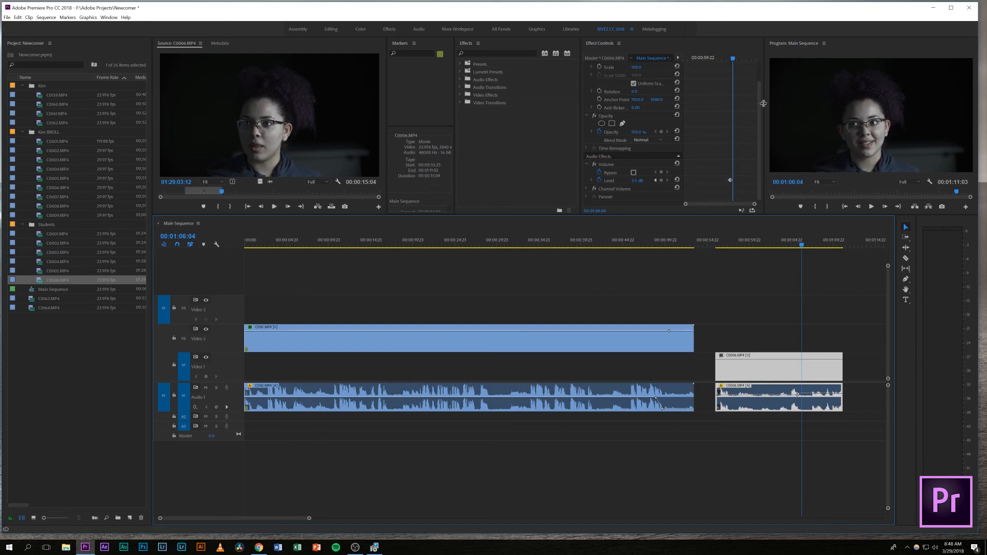
drag(759, 104, 754, 80)
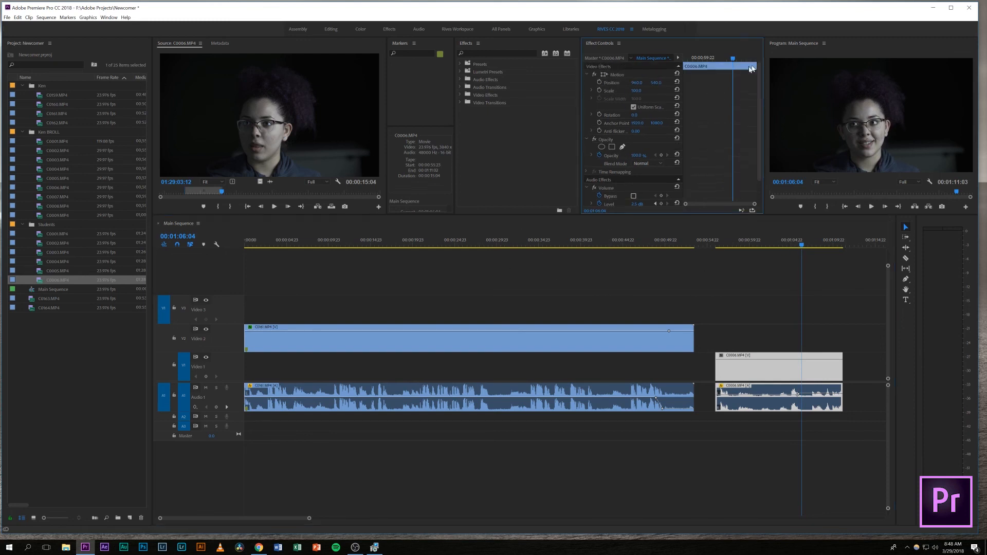